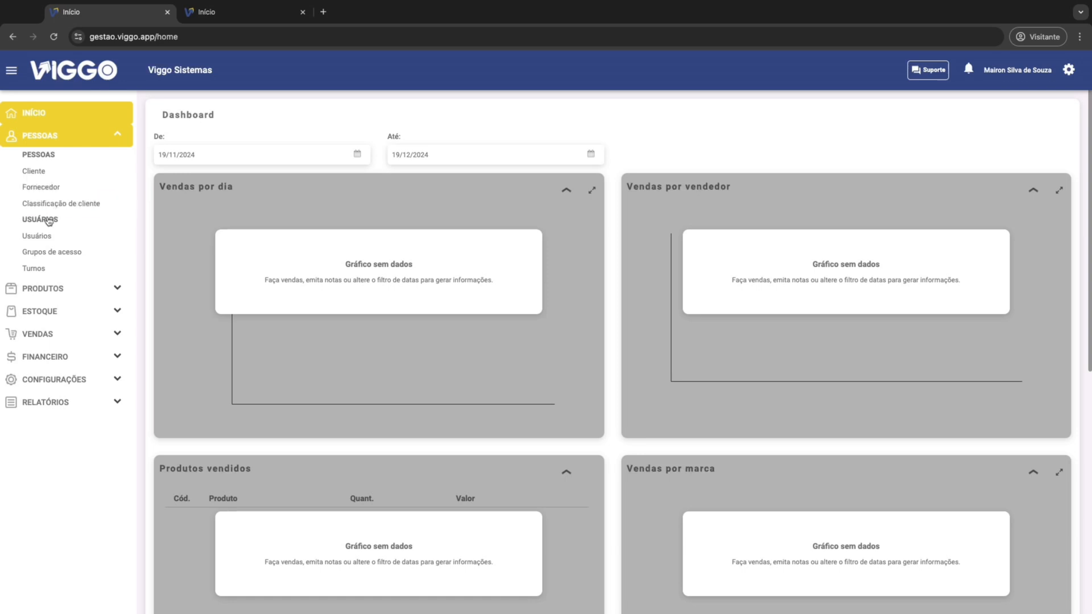
Step: Open the shift register (Turnos) and review the weekday hours of the Turno livre shift, leaving it unedited
{"action": "left_click", "coordinate": [37, 238]}
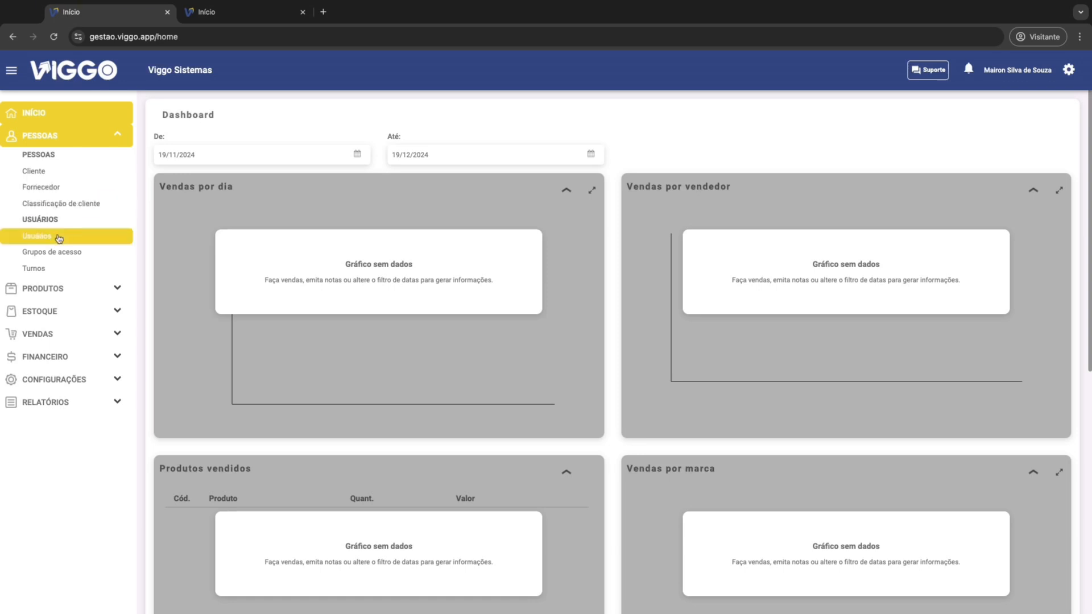
{"action": "left_click", "coordinate": [45, 271]}
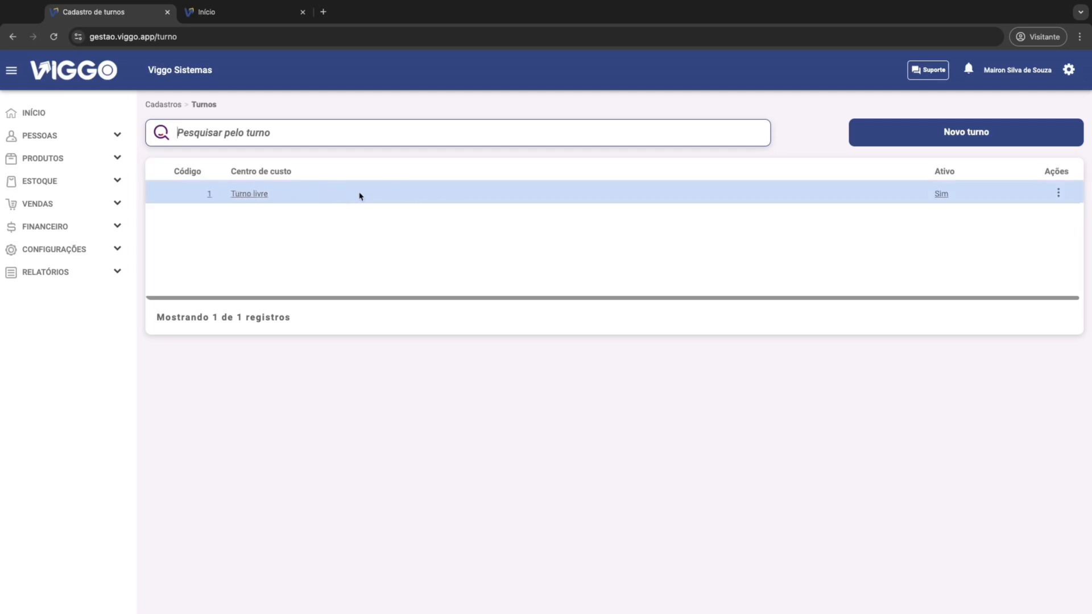
{"action": "left_click", "coordinate": [313, 197]}
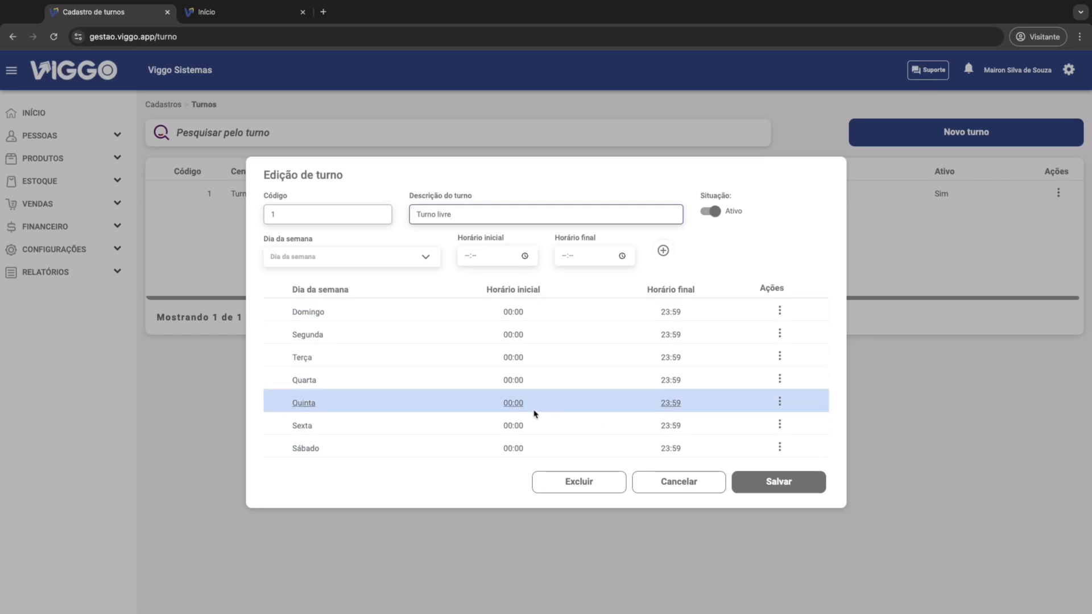
{"action": "left_click", "coordinate": [680, 485]}
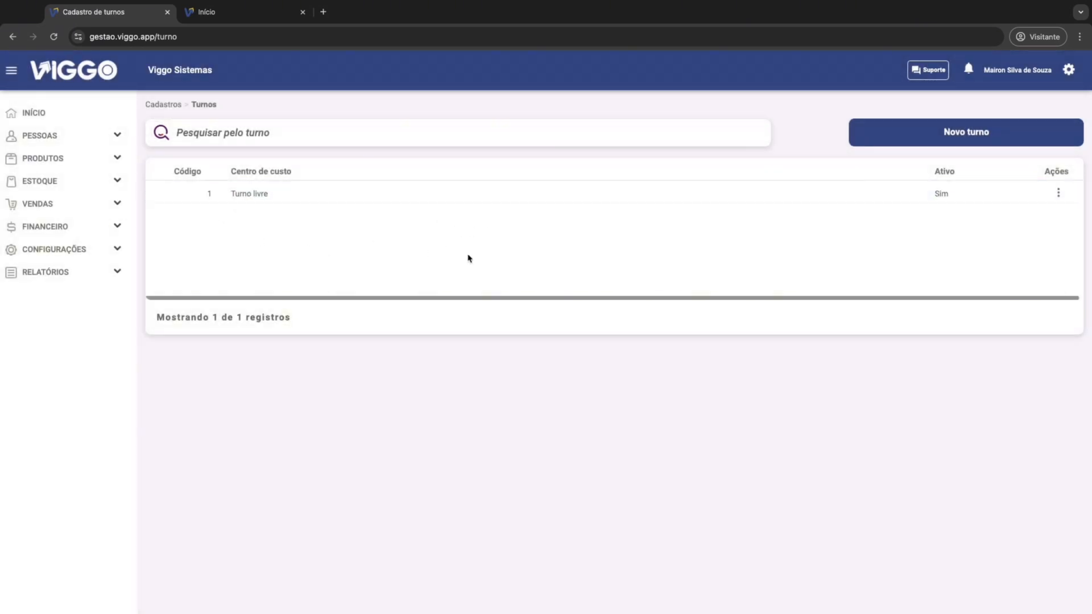
Step: Start a new shift with the description "caixa" and its status set to Ativo
{"action": "left_click", "coordinate": [949, 137]}
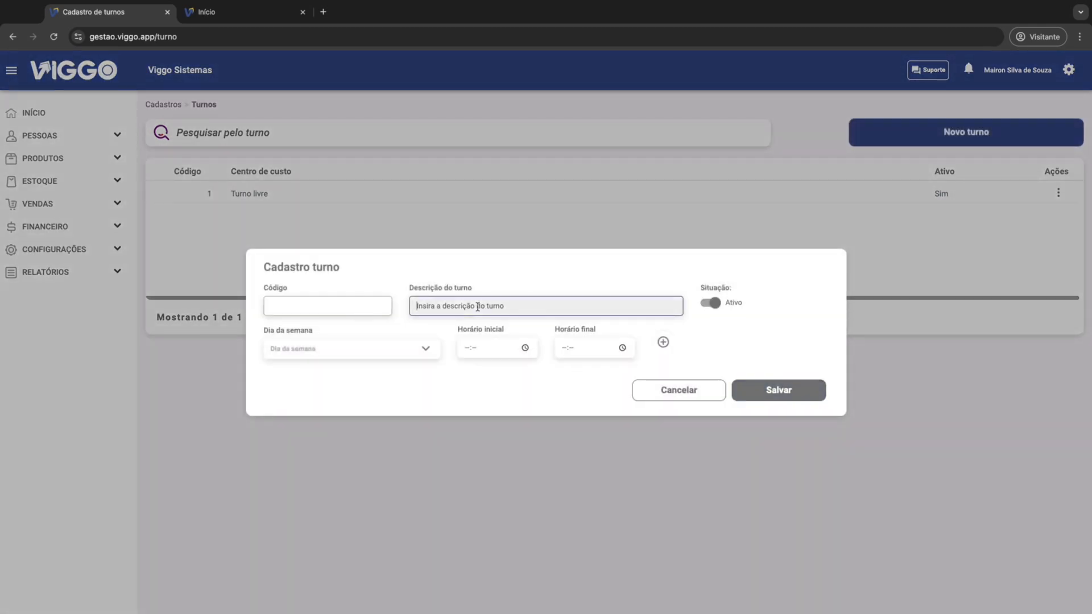
{"action": "type", "text": "caixa"}
{"action": "left_click", "coordinate": [711, 303]}
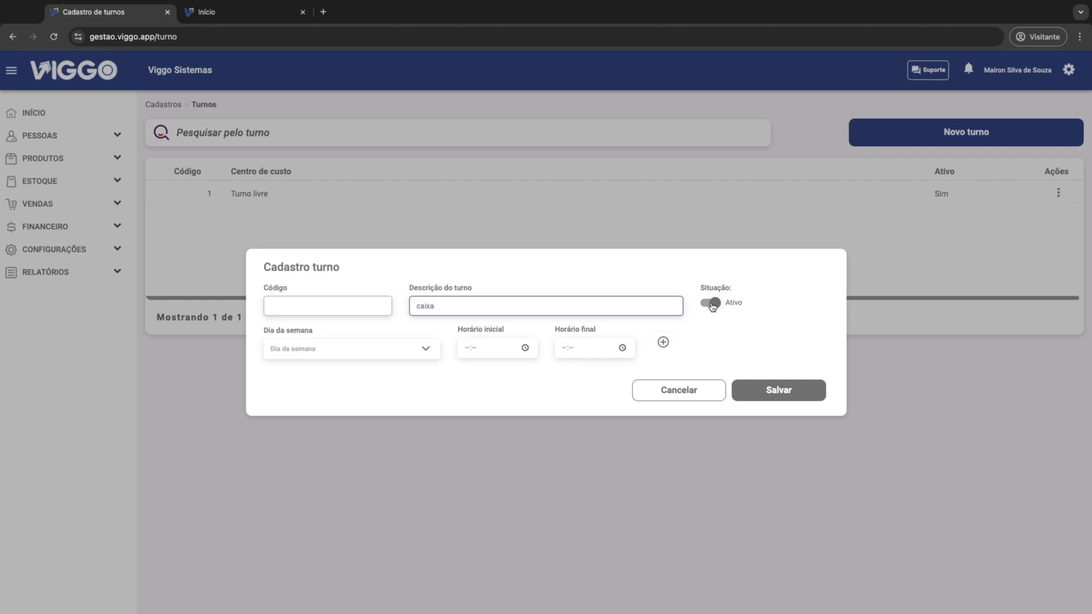
{"action": "left_click", "coordinate": [711, 303]}
Step: Add a Segunda period from 07:30 to 11:30 to the new shift
{"action": "left_click", "coordinate": [296, 349]}
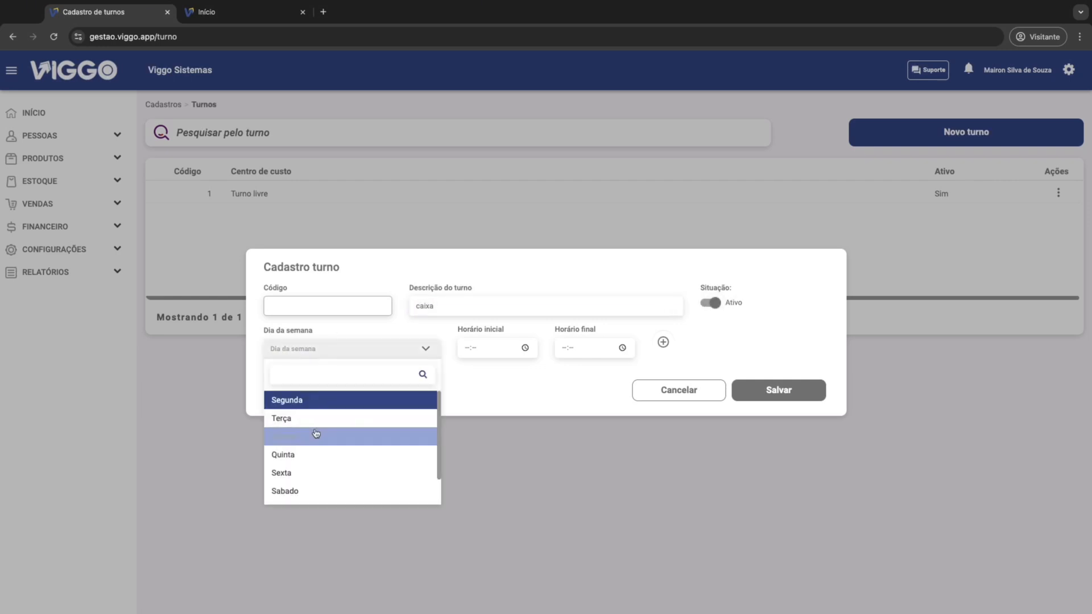
{"action": "left_click", "coordinate": [286, 400]}
{"action": "left_click", "coordinate": [481, 351]}
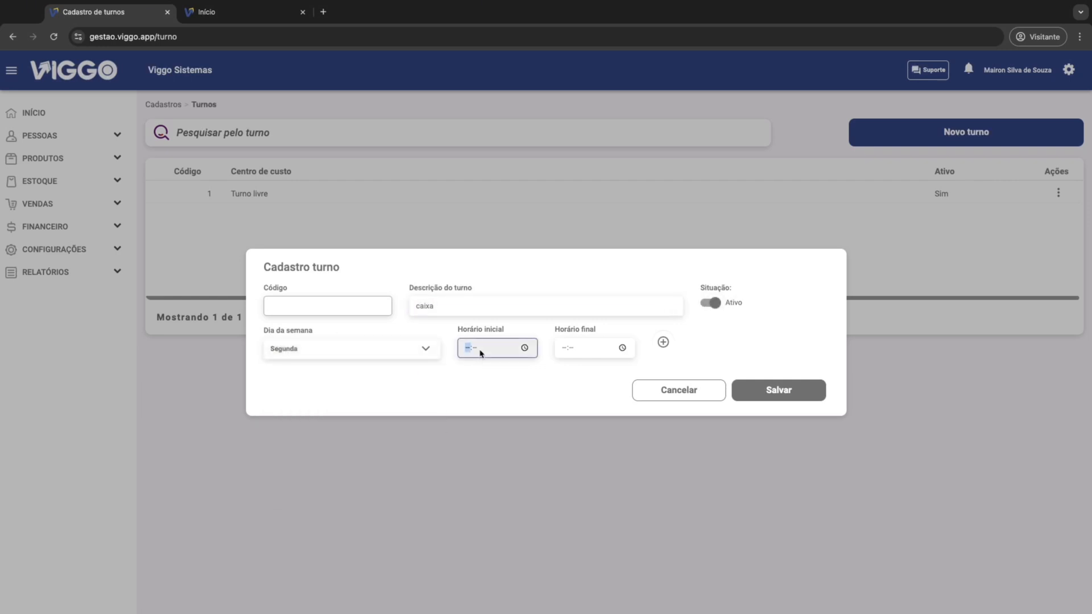
{"action": "type", "text": "07:30"}
{"action": "key", "text": "Tab"}
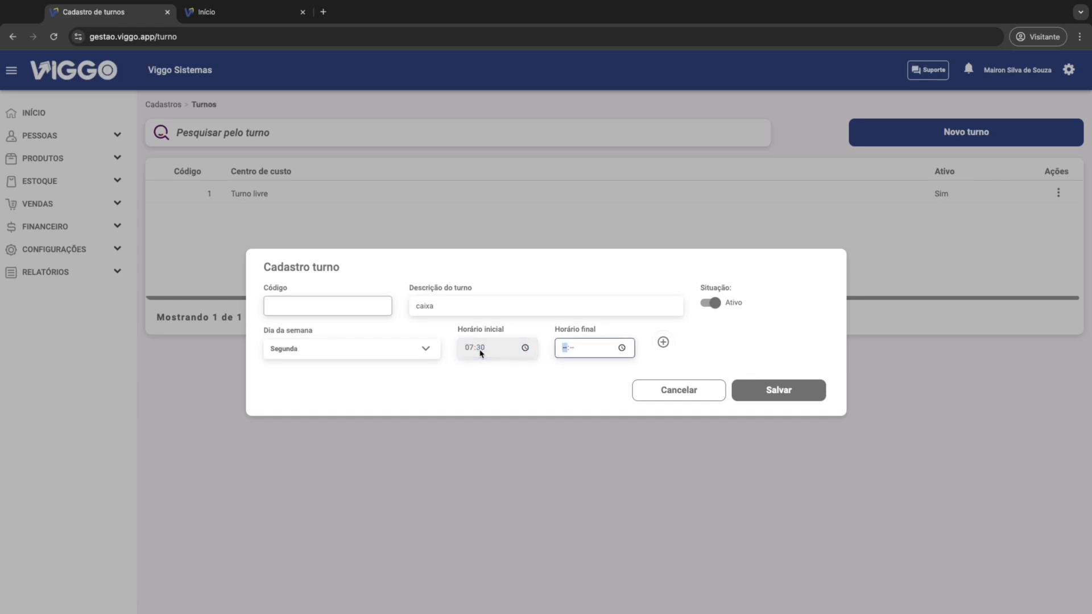
{"action": "type", "text": "11:03"}
{"action": "left_click", "coordinate": [663, 343]}
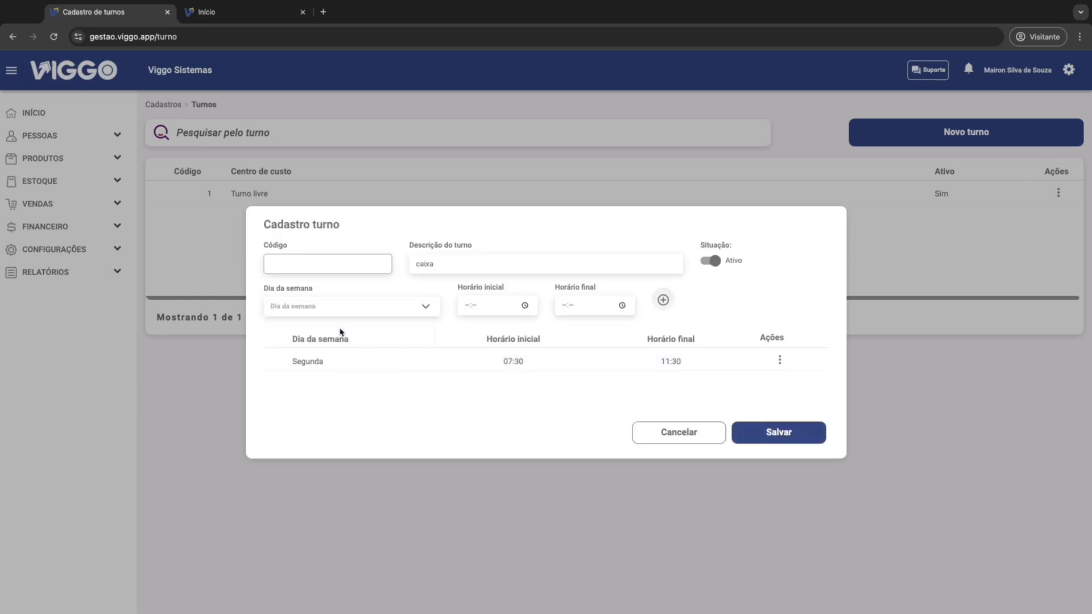
Step: Add a second Segunda period from 13:30 to 17:30 to the shift
{"action": "left_click", "coordinate": [337, 309]}
{"action": "left_click", "coordinate": [319, 358]}
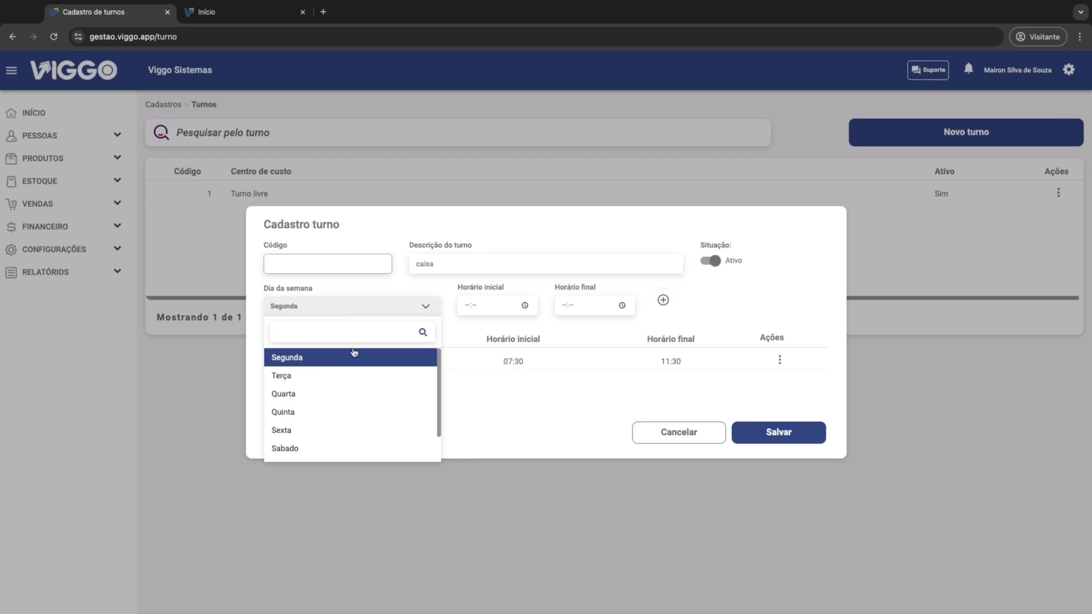
{"action": "left_click", "coordinate": [461, 305]}
{"action": "type", "text": "1330"}
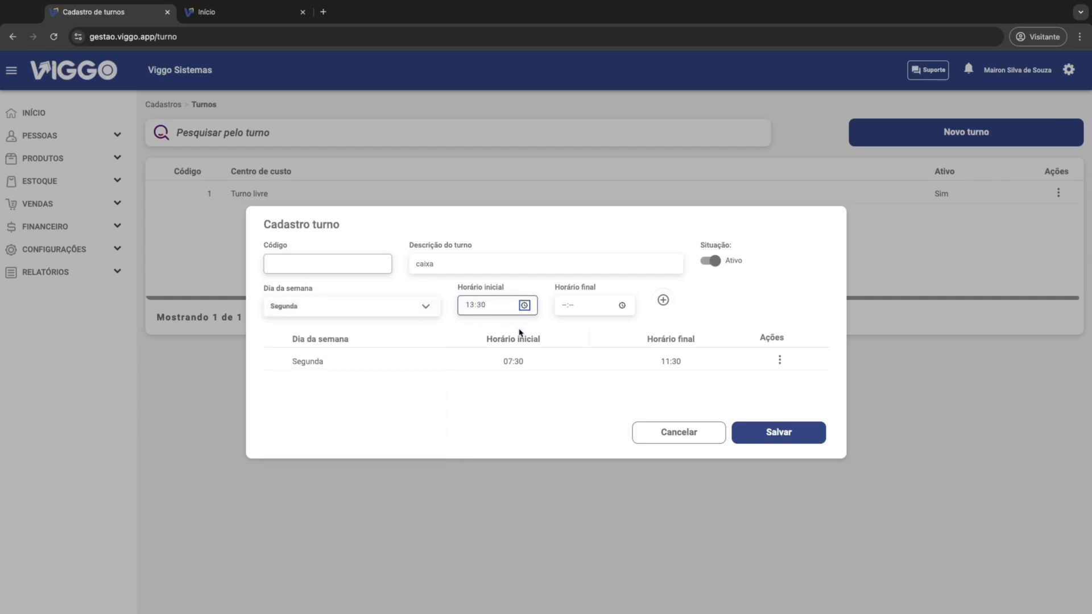
{"action": "key", "text": "Tab"}
{"action": "type", "text": "17:"}
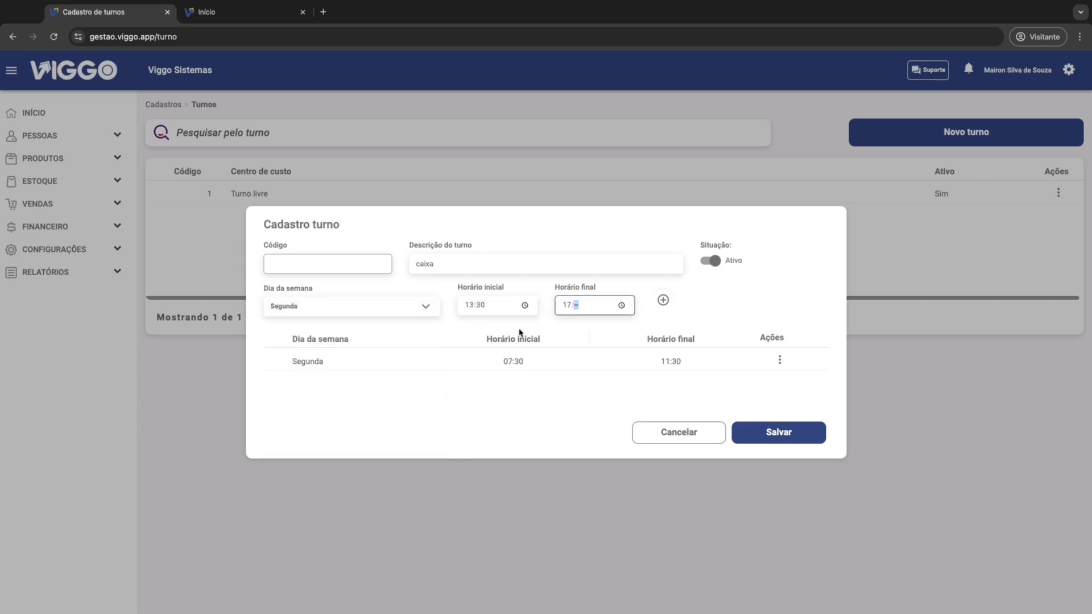
{"action": "type", "text": "30"}
{"action": "left_click", "coordinate": [664, 300]}
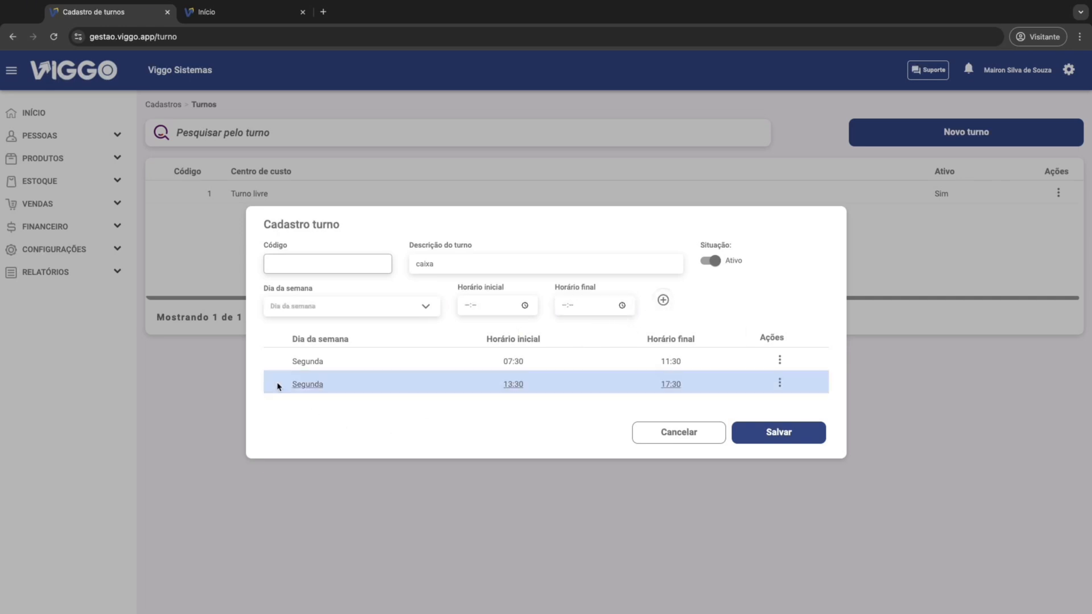
Step: Discard the new caixa shift without saving it
{"action": "left_click", "coordinate": [350, 306]}
{"action": "left_click", "coordinate": [495, 406]}
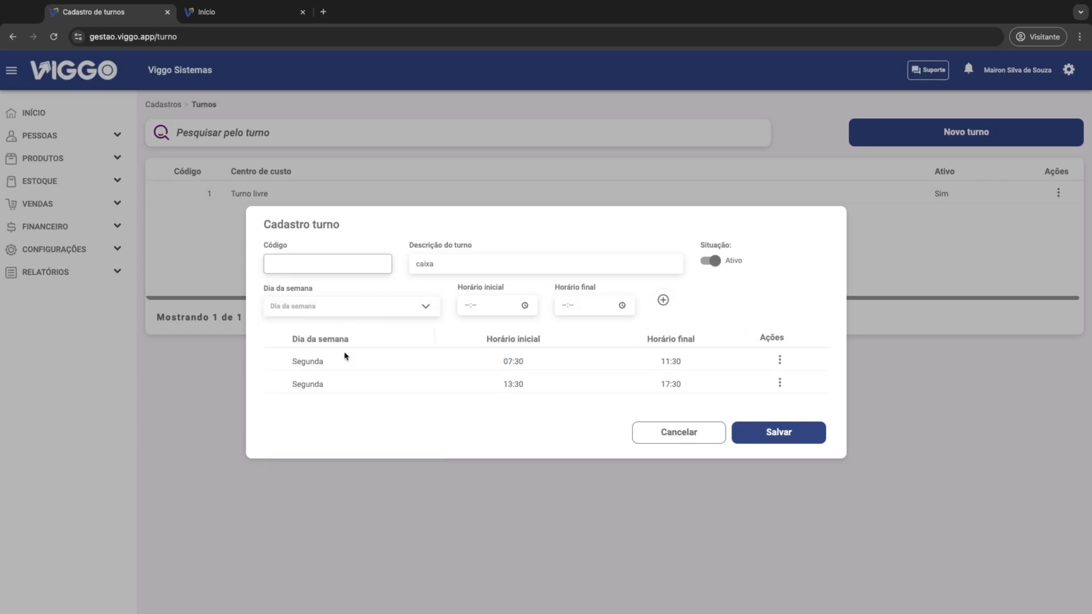
{"action": "left_click", "coordinate": [668, 436]}
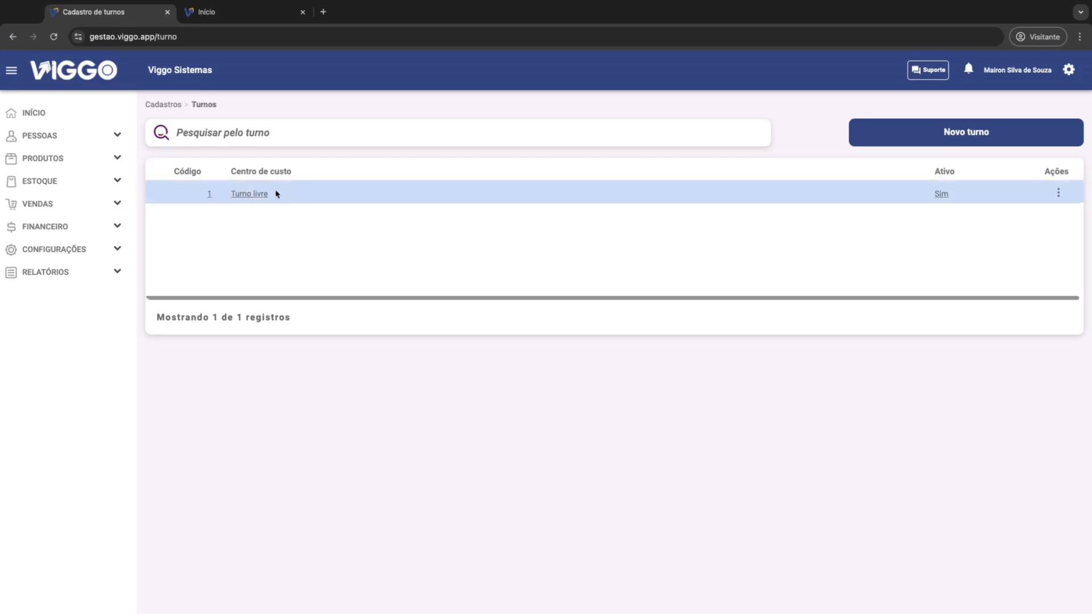
Step: Go to the access groups (Grupos de acesso) and try to edit the Administrador and Contador groups
{"action": "left_click", "coordinate": [71, 142]}
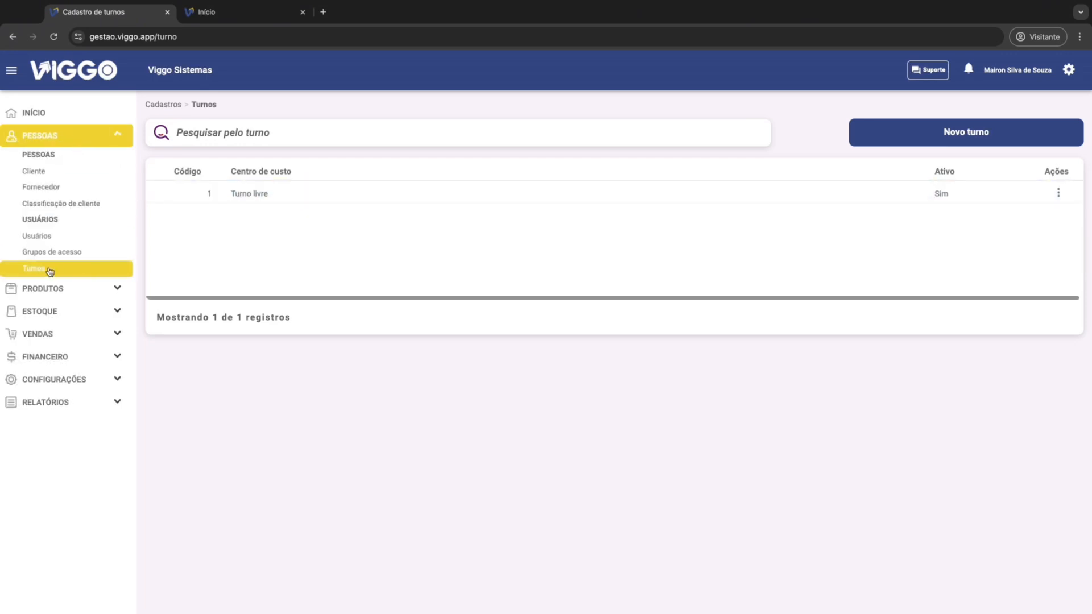
{"action": "left_click", "coordinate": [50, 254]}
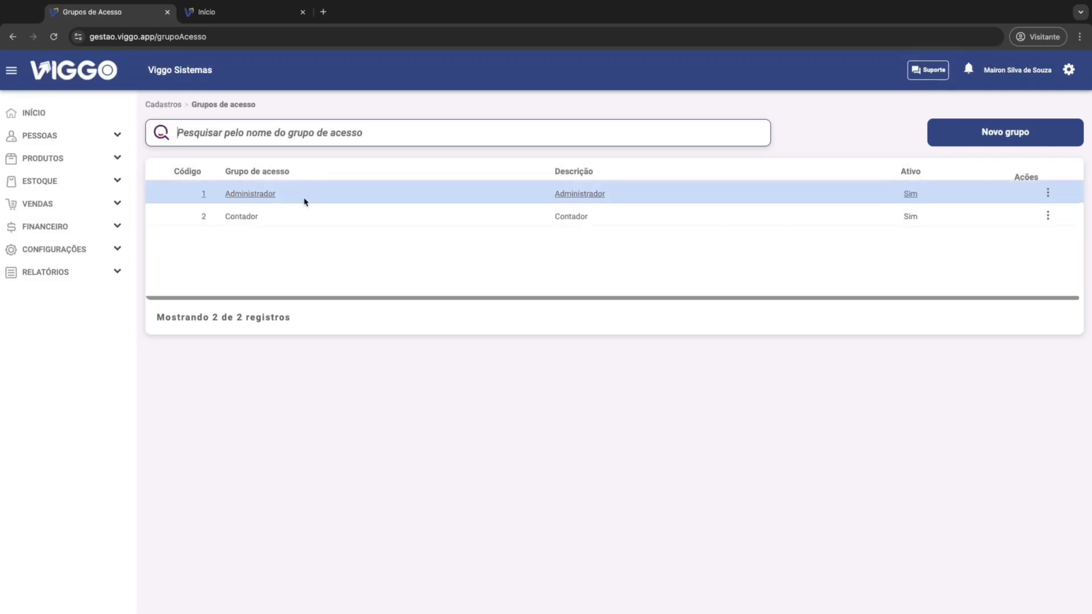
{"action": "left_click", "coordinate": [312, 198]}
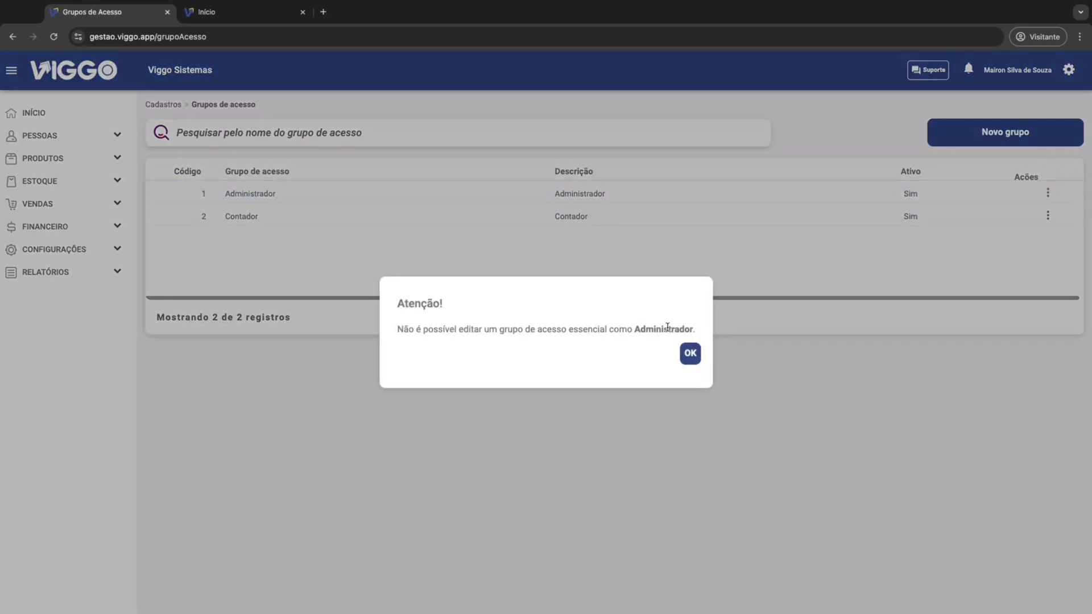
{"action": "left_click", "coordinate": [690, 353]}
{"action": "left_click", "coordinate": [358, 219]}
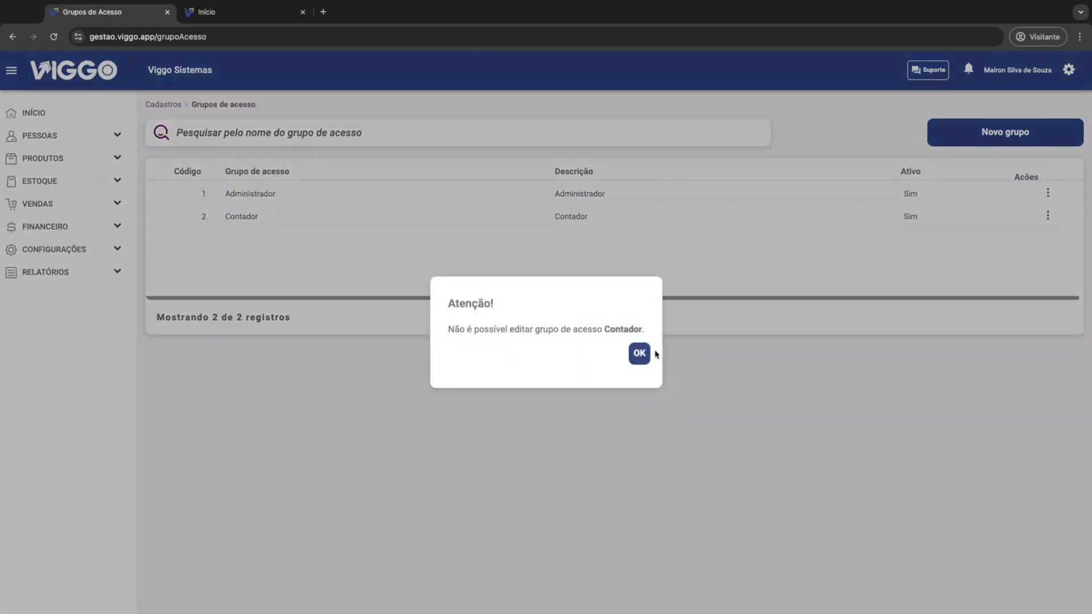
{"action": "left_click", "coordinate": [637, 354]}
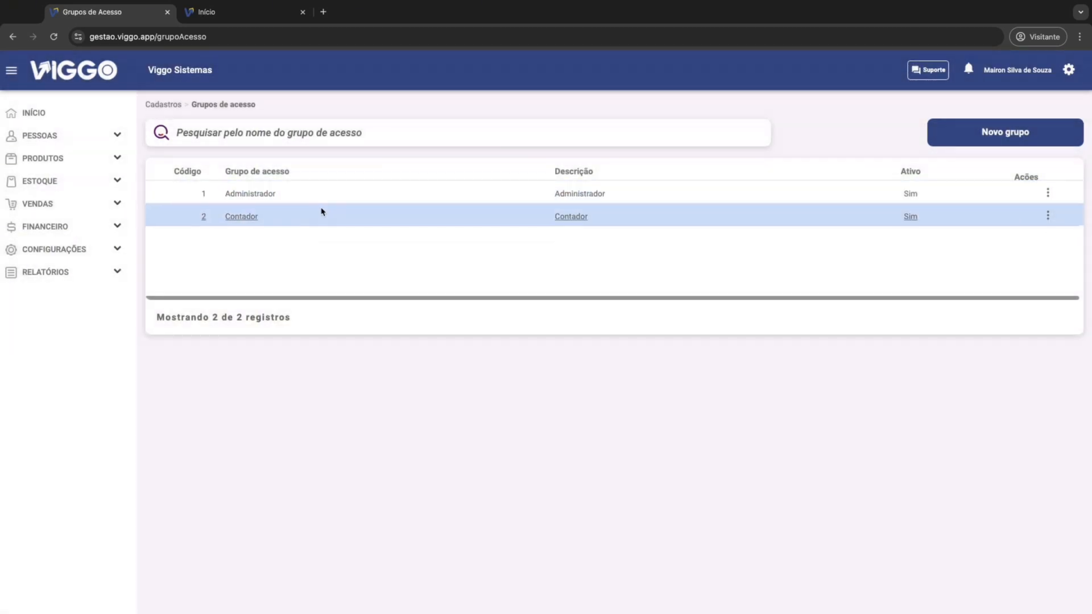
Step: Start a new active access group named CAIXA with the description USUARIO DE CAIXA
{"action": "left_click", "coordinate": [993, 139]}
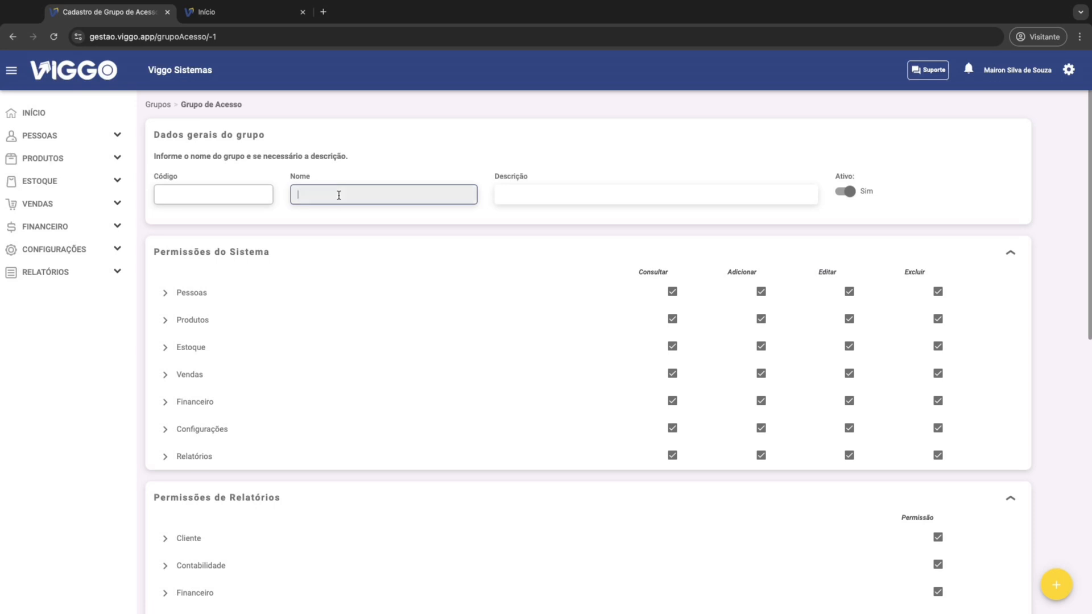
{"action": "type", "text": "aixa"}
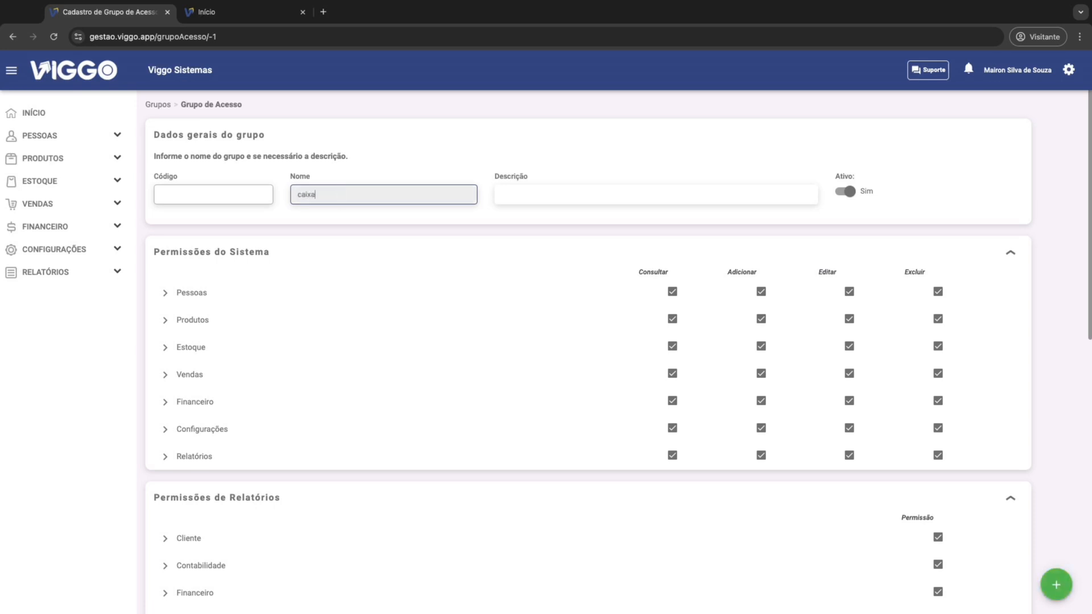
{"action": "key", "text": "BackSpace"}
{"action": "key", "text": "BackSpace"}
{"action": "key", "text": "BackSpace"}
{"action": "type", "text": "CA"}
{"action": "left_click", "coordinate": [595, 199]}
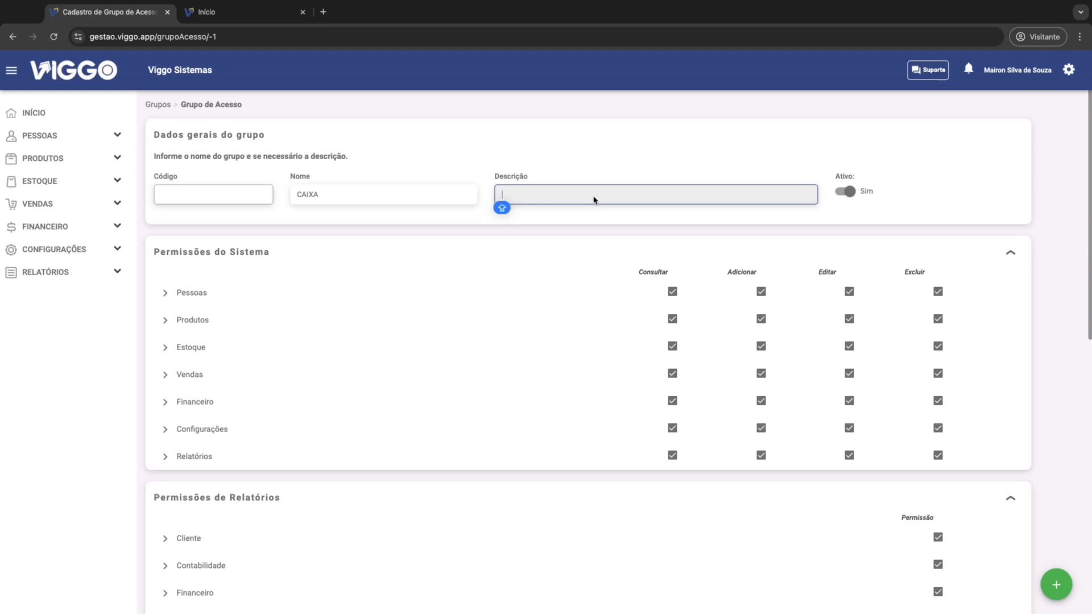
{"action": "type", "text": "USUARIO DE CAIXA"}
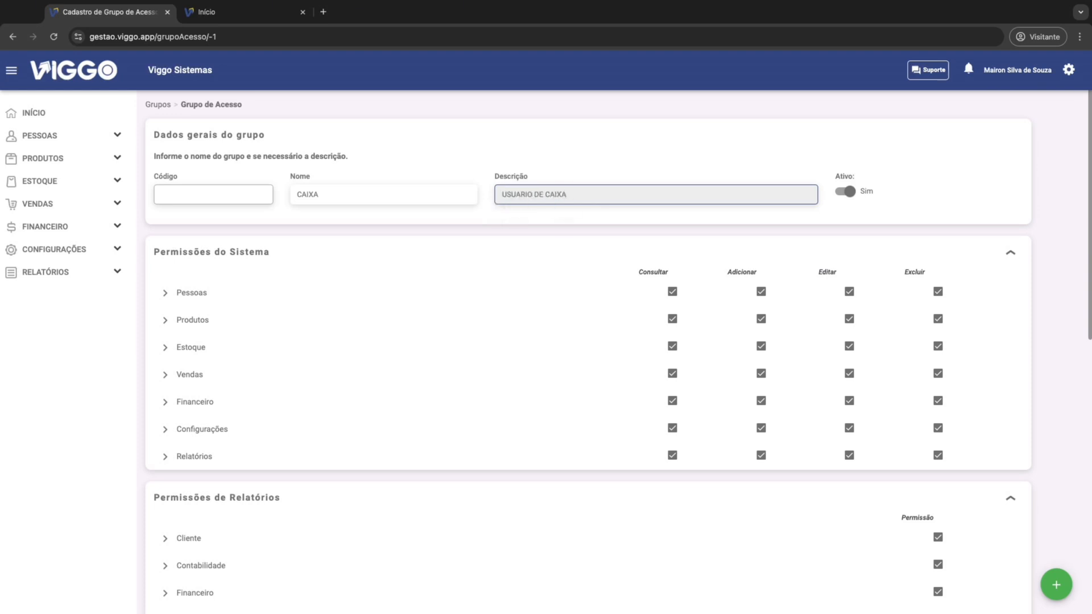
{"action": "left_click", "coordinate": [845, 193]}
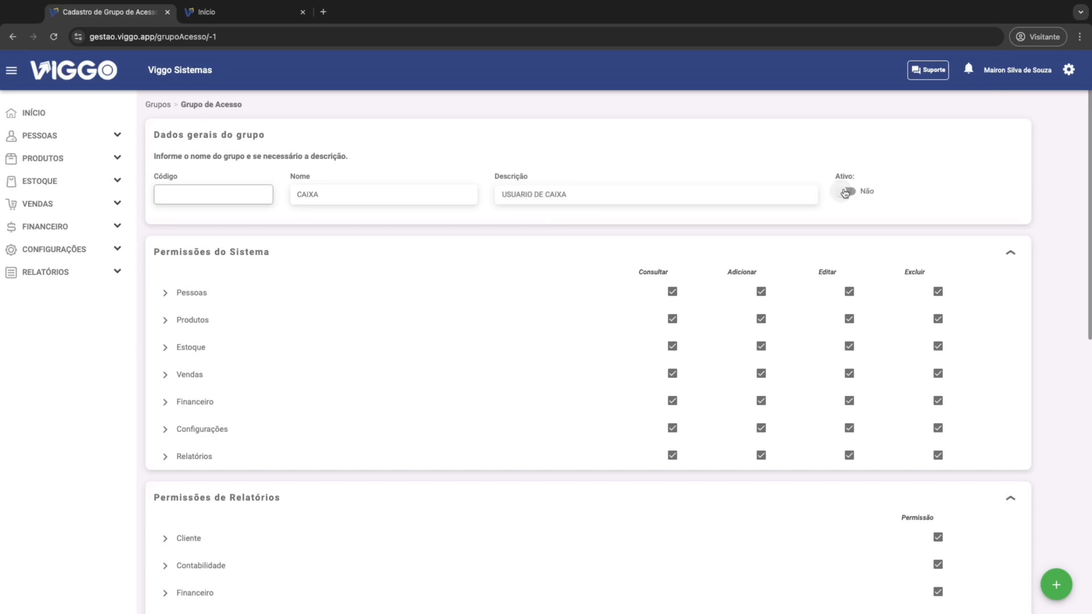
{"action": "left_click", "coordinate": [845, 194]}
Step: Examine the sub-items of the Pessoas system permissions, including those for client and supplier records
{"action": "left_click", "coordinate": [164, 294]}
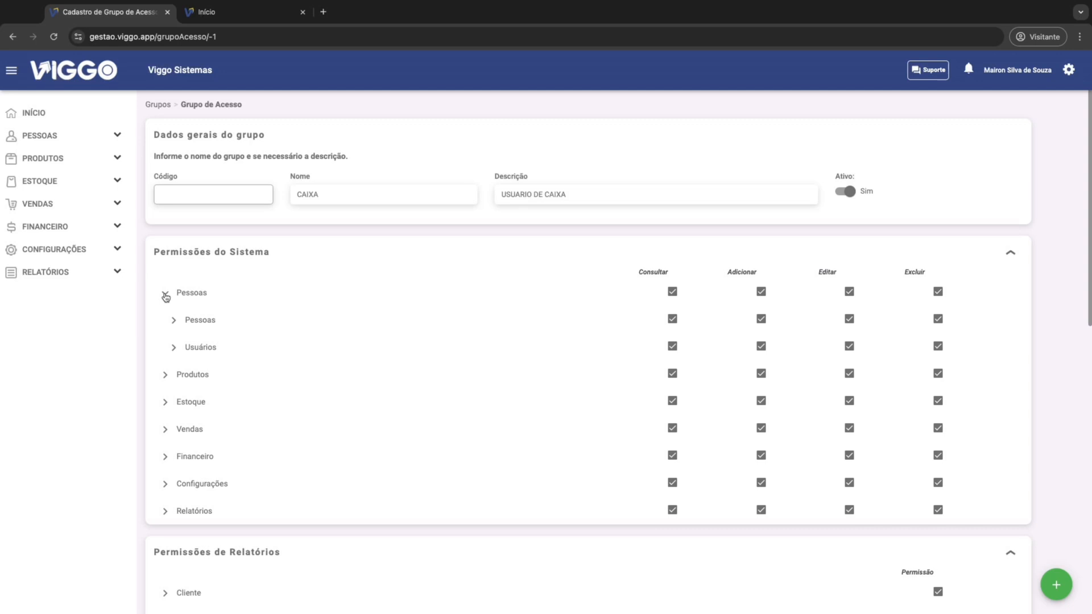
{"action": "left_click", "coordinate": [173, 321]}
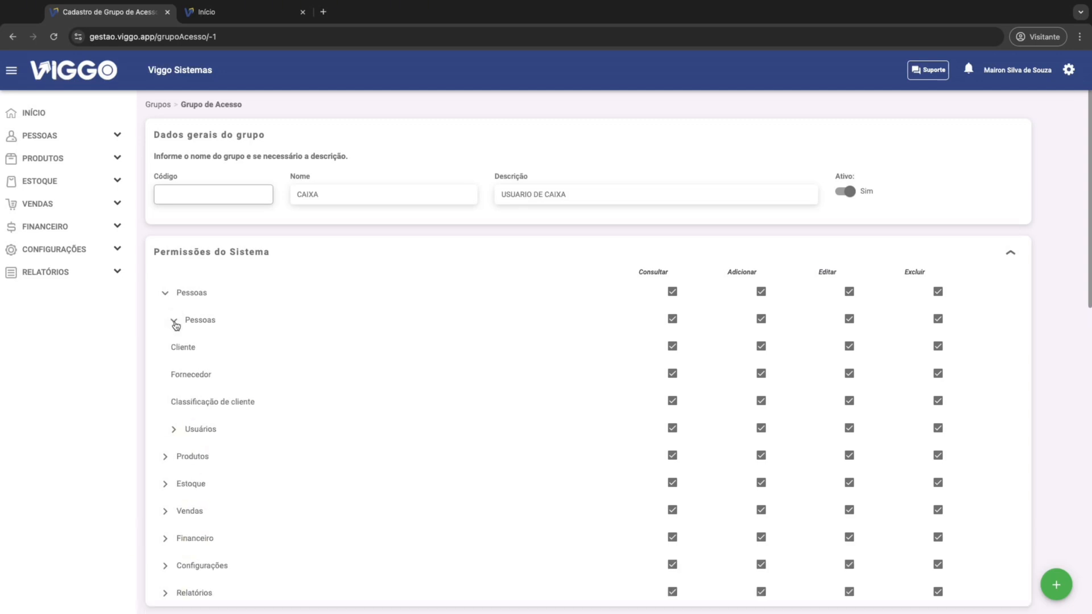
{"action": "left_click", "coordinate": [173, 322]}
{"action": "left_click", "coordinate": [165, 294]}
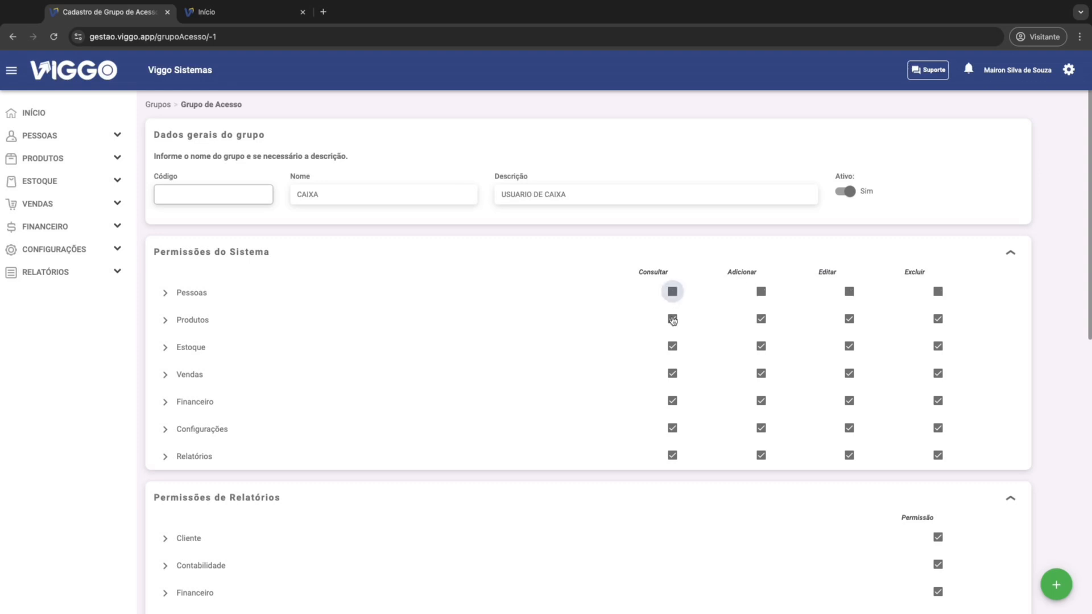
Step: Remove all system permissions for Pessoas, Produtos, Estoque, Financeiro, Configurações and Relatórios
{"action": "left_click", "coordinate": [672, 292]}
{"action": "left_click", "coordinate": [672, 319]}
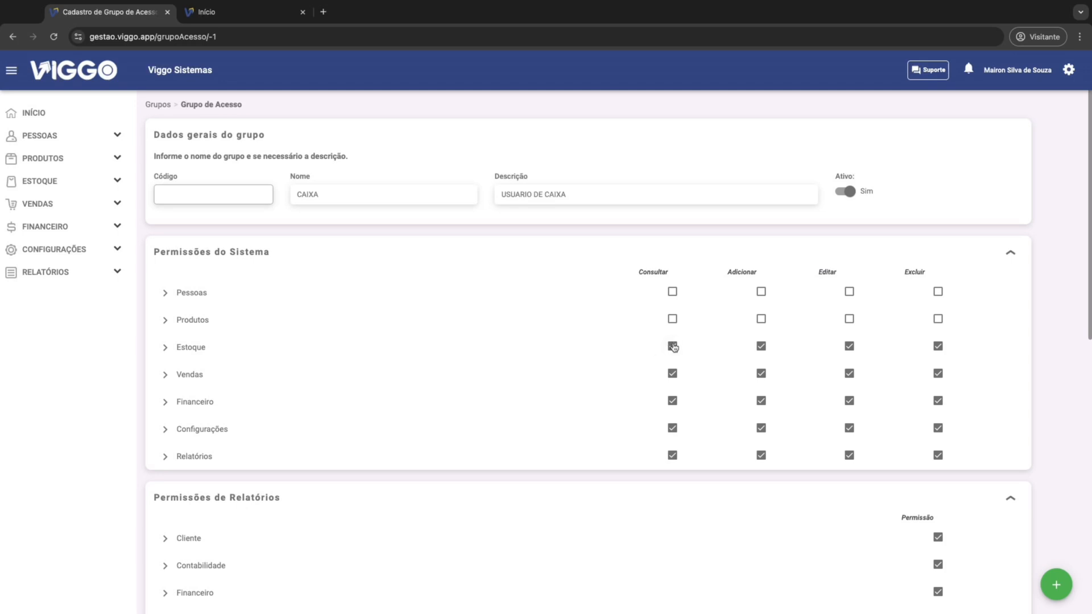
{"action": "left_click", "coordinate": [672, 346]}
{"action": "left_click", "coordinate": [673, 402]}
{"action": "left_click", "coordinate": [673, 428]}
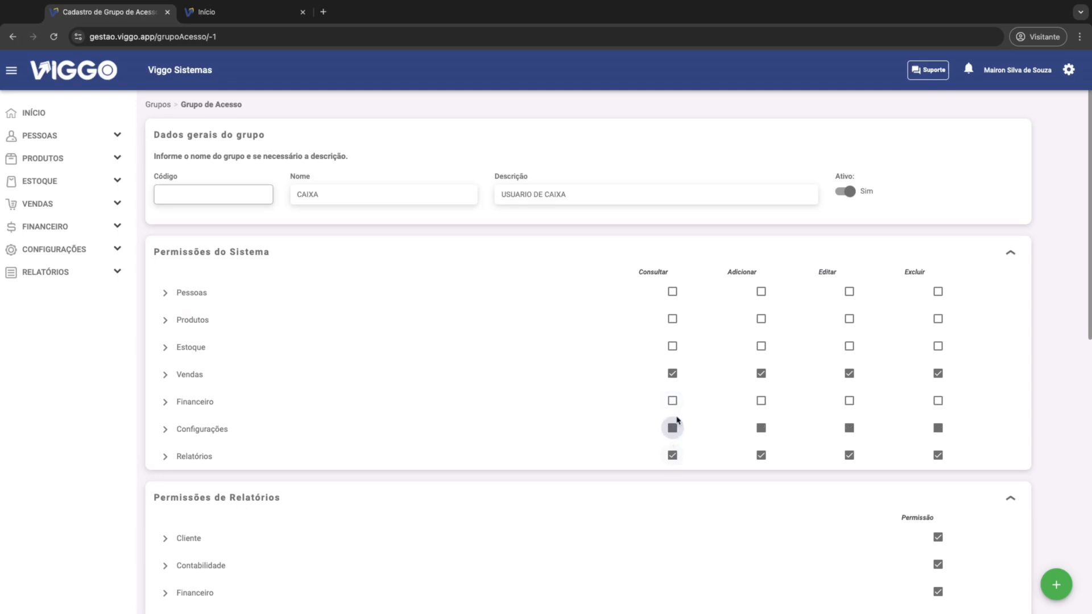
{"action": "left_click", "coordinate": [673, 456]}
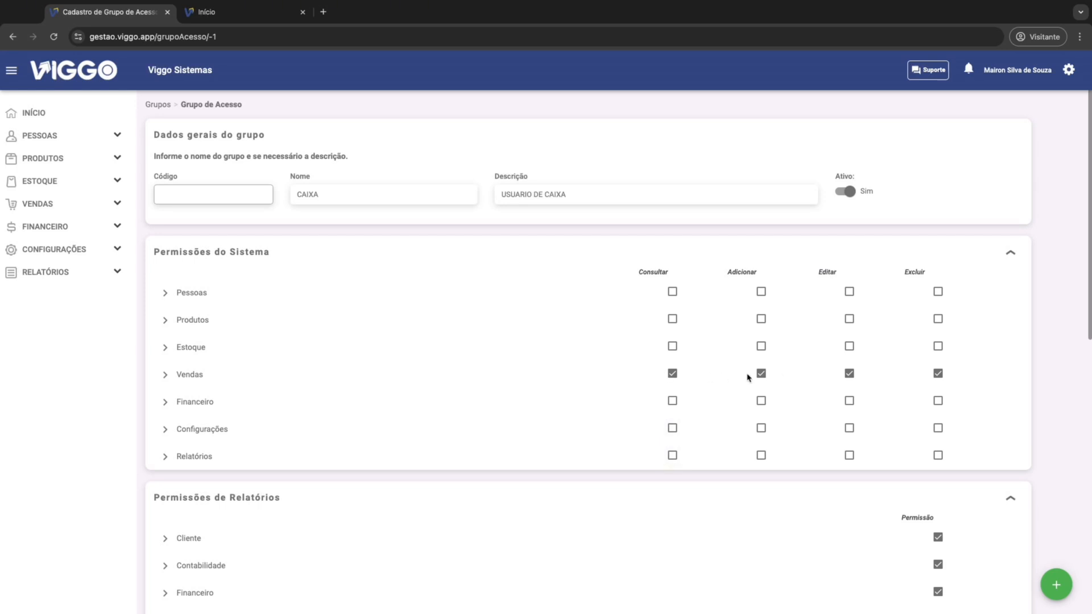
Step: Remove Editar and Excluir from the Vendas module, and all permissions from its Formas e prazos, Pix and Comissões items
{"action": "left_click", "coordinate": [849, 374]}
{"action": "left_click", "coordinate": [938, 373]}
{"action": "left_click", "coordinate": [165, 376]}
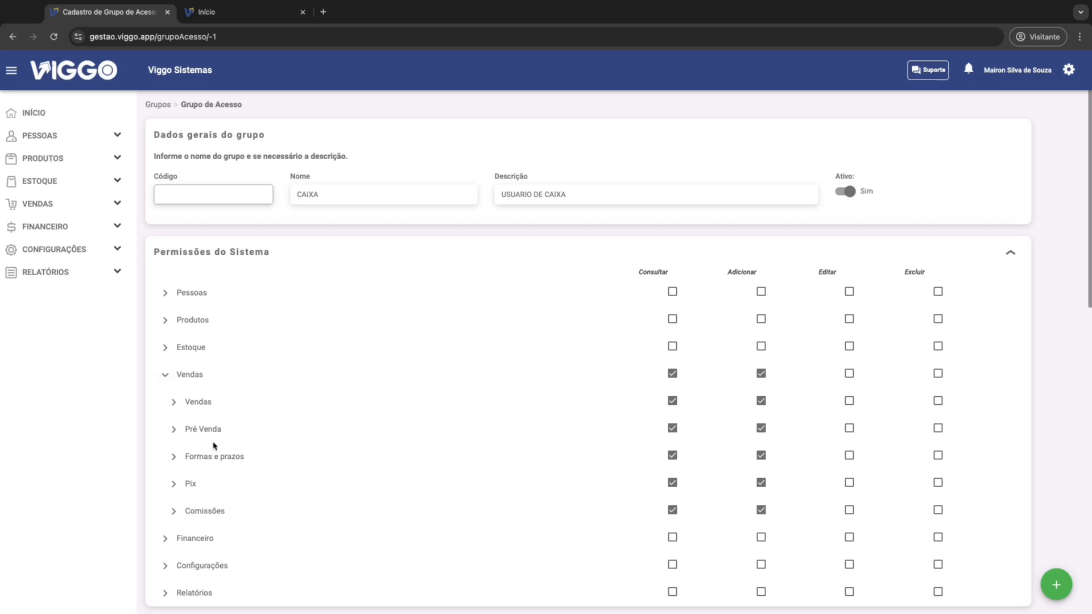
{"action": "left_click", "coordinate": [672, 457]}
{"action": "left_click", "coordinate": [673, 484]}
{"action": "left_click", "coordinate": [673, 511]}
Step: Grant the Editar and Excluir permissions for the Vendas and Pré Venda items of the Vendas module
{"action": "left_click", "coordinate": [849, 401]}
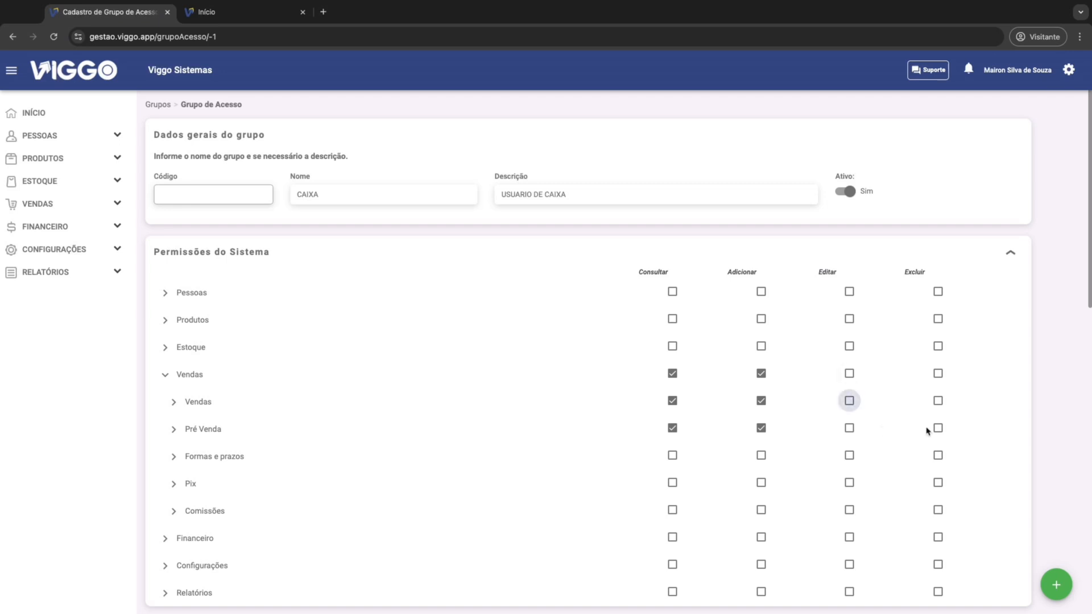
{"action": "left_click", "coordinate": [939, 401]}
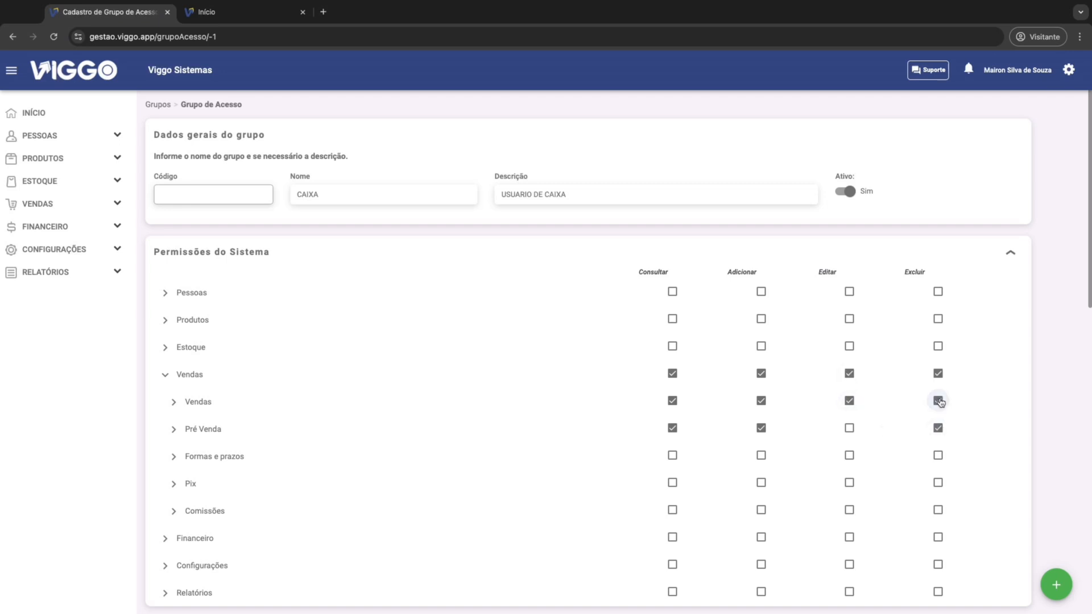
{"action": "left_click", "coordinate": [850, 429]}
{"action": "left_click", "coordinate": [118, 205]}
Step: Remove the report permissions for Cliente, Contabilidade, Financeiro, Produtos estoque, Produtos vendidos and Vendas
{"action": "scroll", "coordinate": [267, 405], "scroll_direction": "down", "scroll_amount": 4}
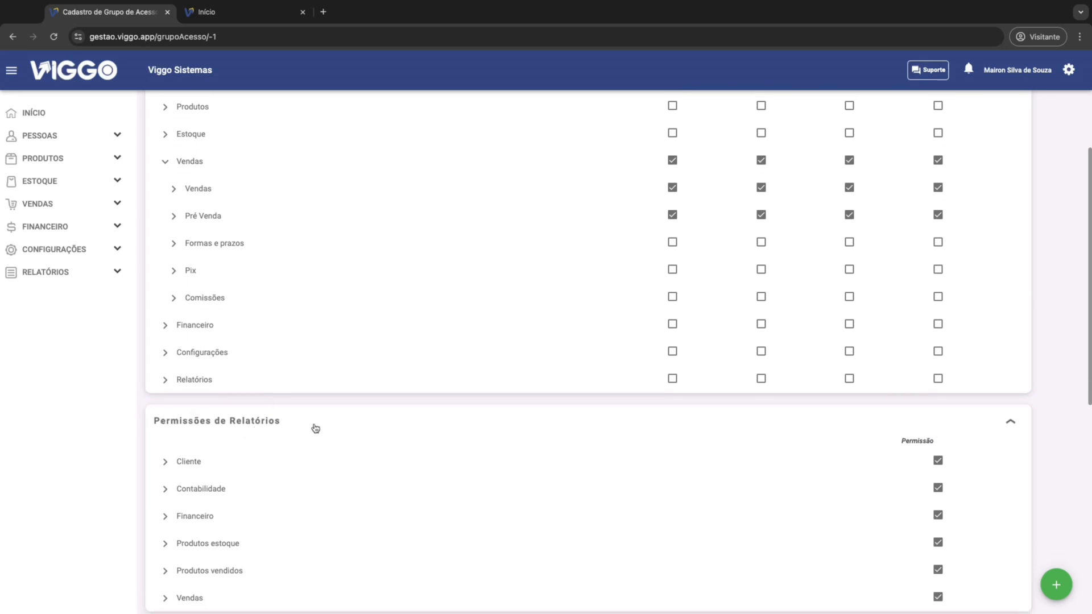
{"action": "scroll", "coordinate": [271, 428], "scroll_direction": "down", "scroll_amount": 1}
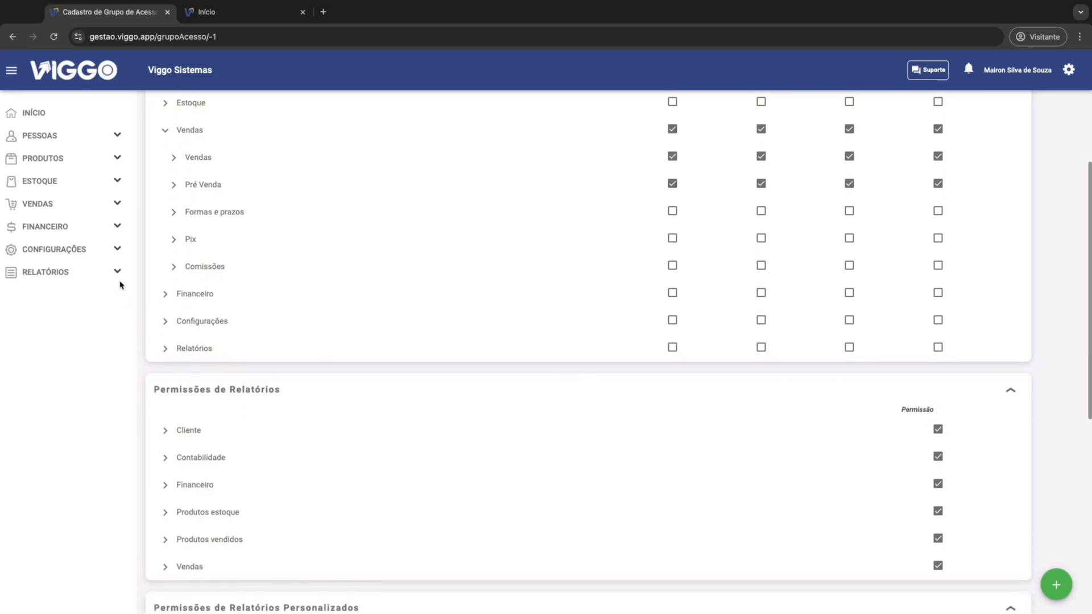
{"action": "left_click", "coordinate": [117, 273]}
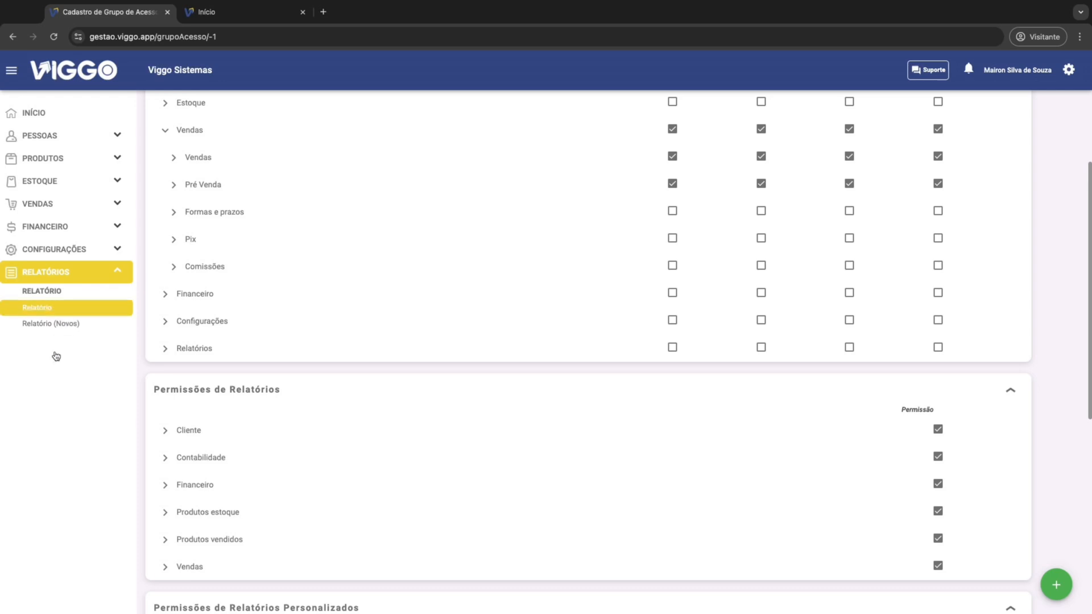
{"action": "left_click", "coordinate": [117, 272]}
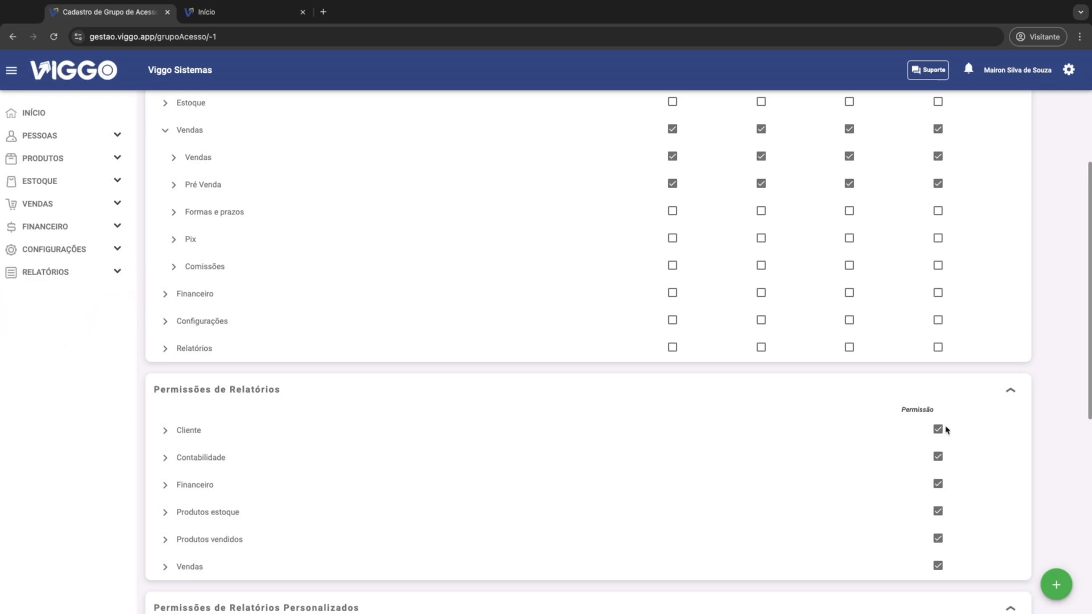
{"action": "left_click", "coordinate": [943, 432]}
{"action": "left_click", "coordinate": [937, 456]}
{"action": "left_click", "coordinate": [938, 484]}
{"action": "left_click", "coordinate": [938, 511]}
{"action": "left_click", "coordinate": [938, 538]}
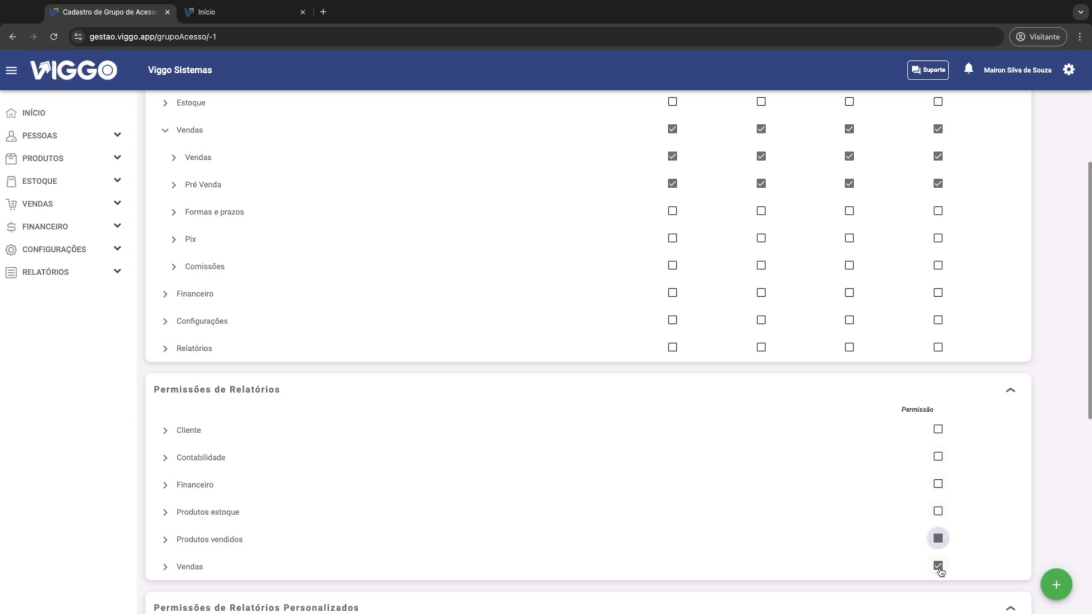
{"action": "left_click", "coordinate": [938, 567]}
Step: Review the group's remaining permissions and compare the dashboard permission entries with the charts on the Início page
{"action": "scroll", "coordinate": [394, 447], "scroll_direction": "up", "scroll_amount": 2}
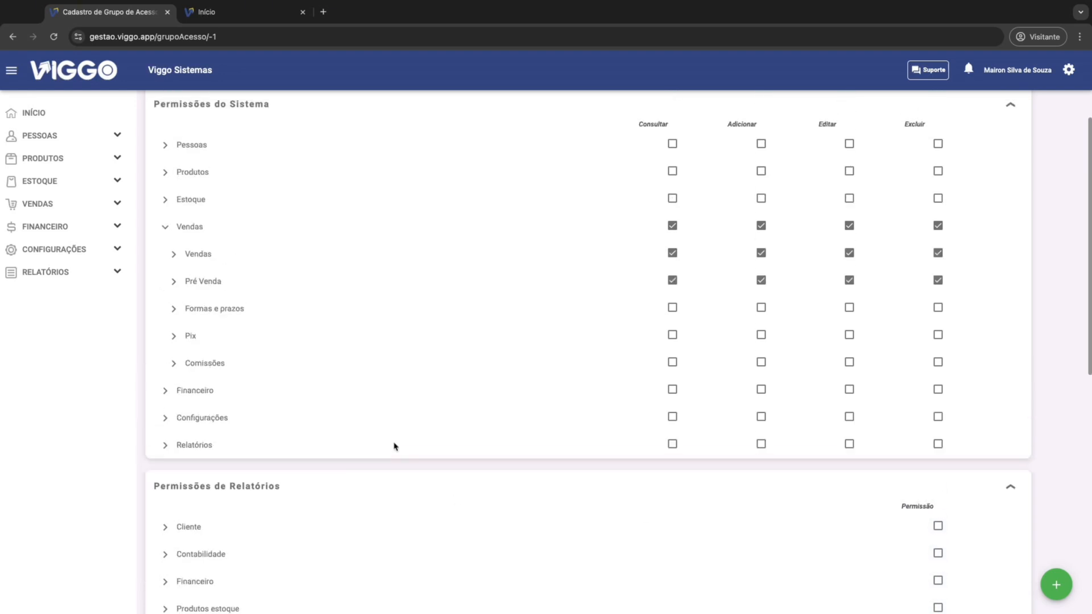
{"action": "scroll", "coordinate": [273, 273], "scroll_direction": "up", "scroll_amount": 1}
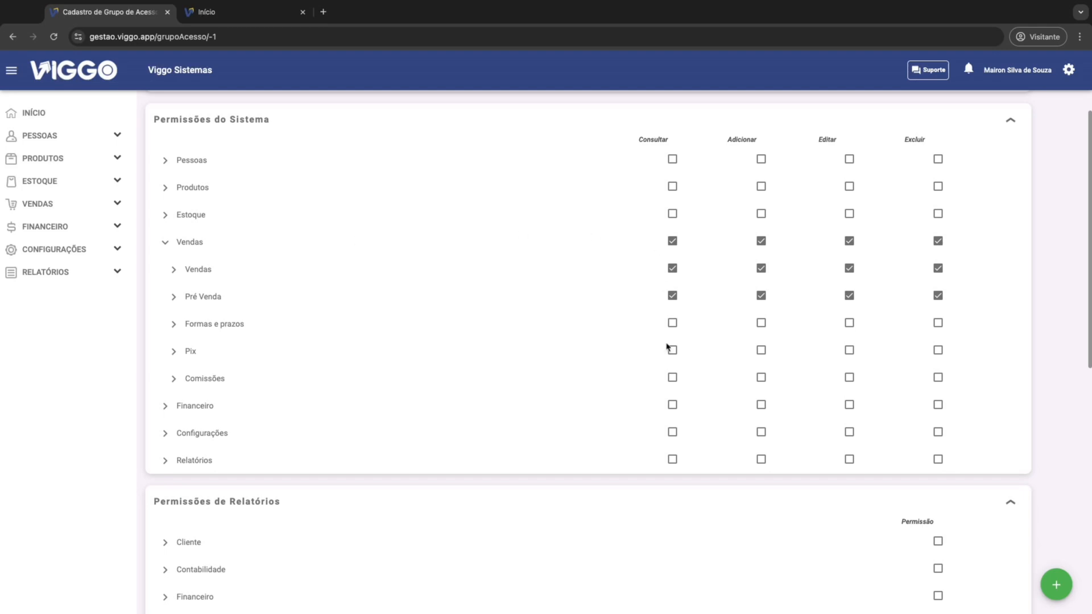
{"action": "scroll", "coordinate": [688, 404], "scroll_direction": "down", "scroll_amount": 7}
{"action": "scroll", "coordinate": [449, 459], "scroll_direction": "down", "scroll_amount": 2}
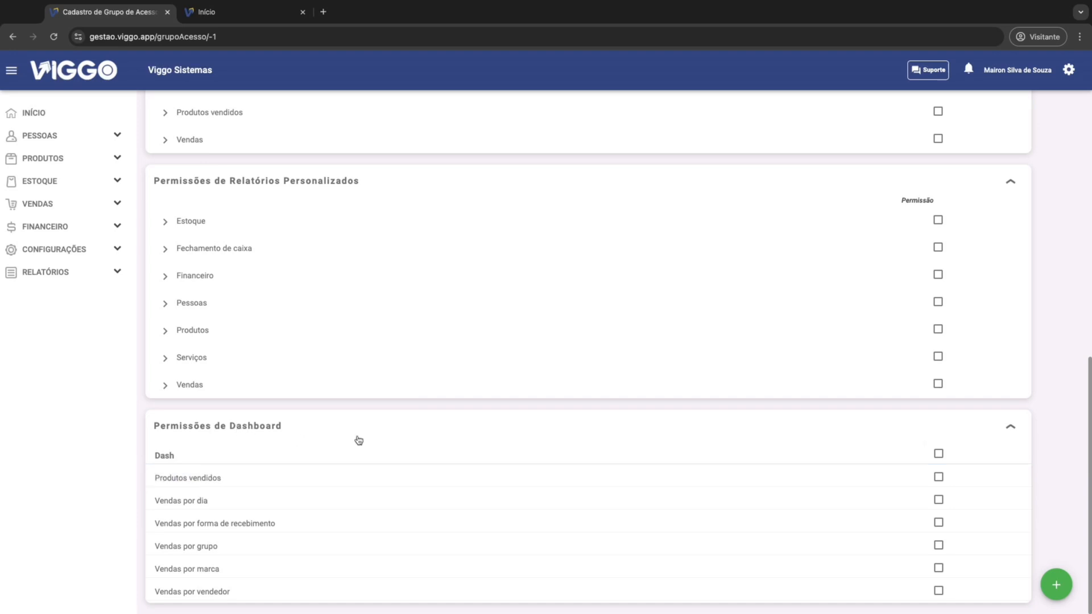
{"action": "left_click", "coordinate": [215, 13]}
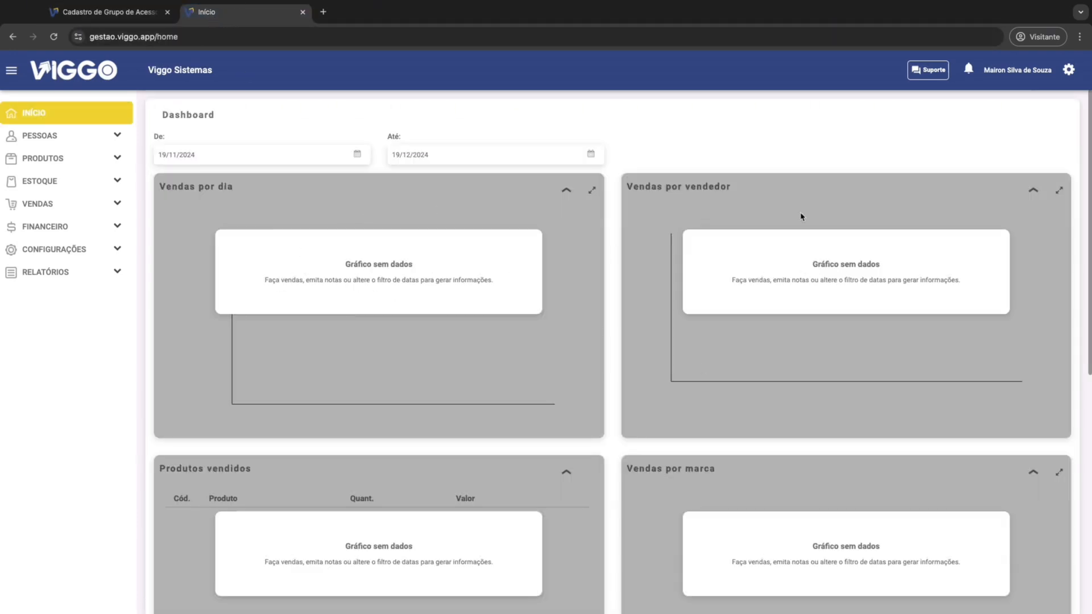
{"action": "scroll", "coordinate": [485, 414], "scroll_direction": "down", "scroll_amount": 7}
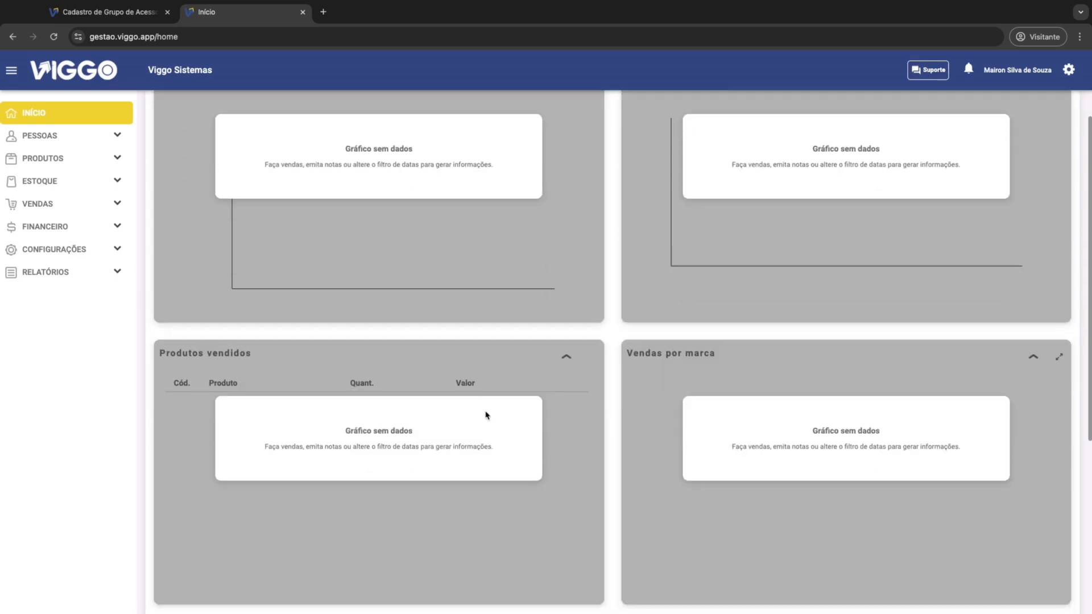
{"action": "scroll", "coordinate": [502, 440], "scroll_direction": "up", "scroll_amount": 7}
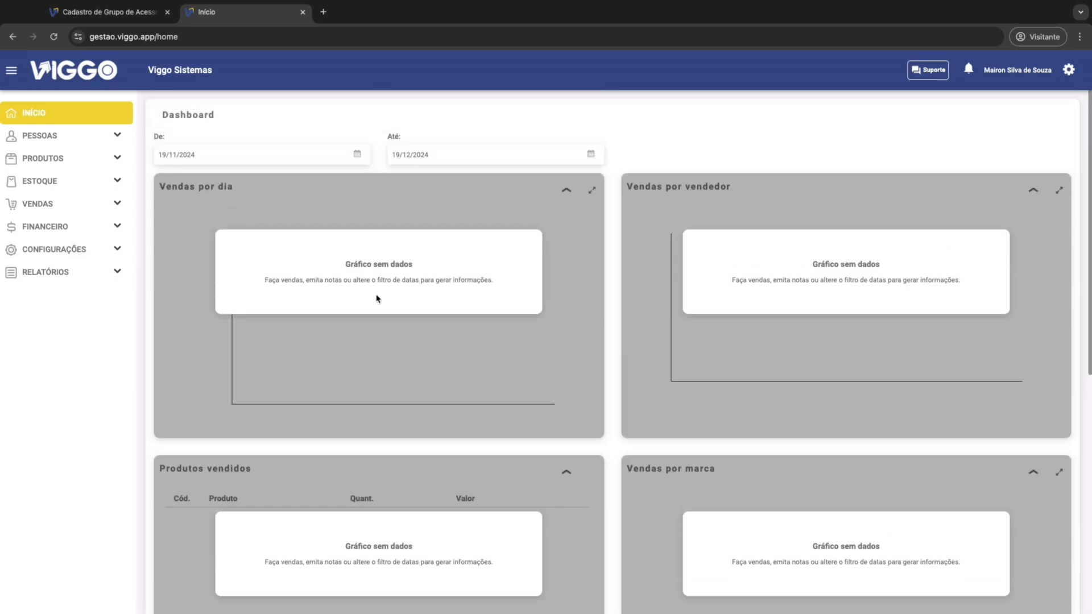
{"action": "left_click", "coordinate": [131, 13]}
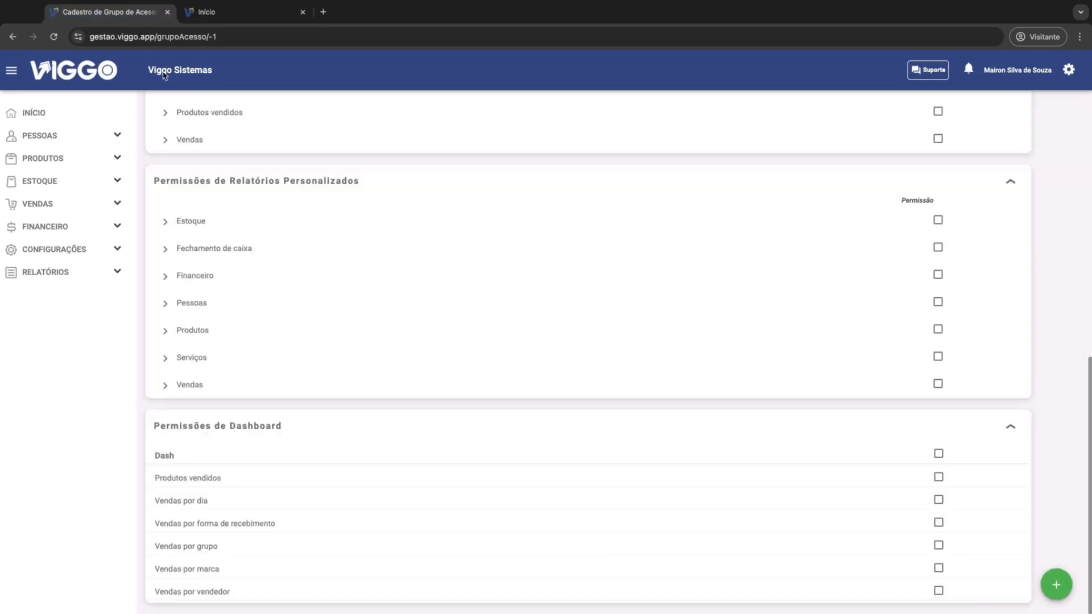
{"action": "left_click", "coordinate": [241, 502]}
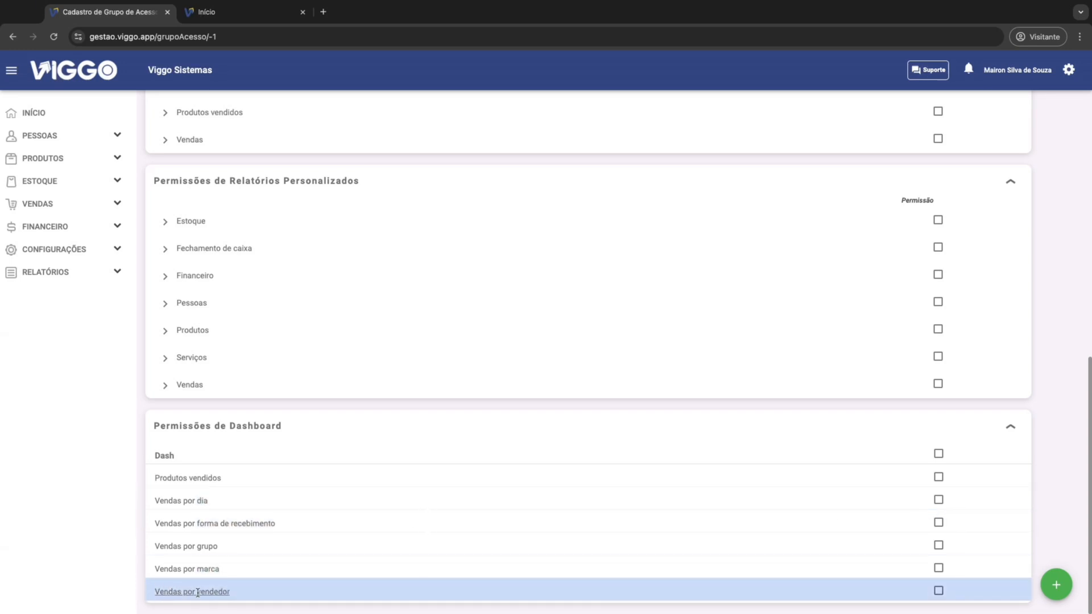
Step: Grant the Vendas por vendedor dashboard permission and save the CAIXA access group
{"action": "left_click", "coordinate": [939, 591]}
{"action": "left_click", "coordinate": [256, 20]}
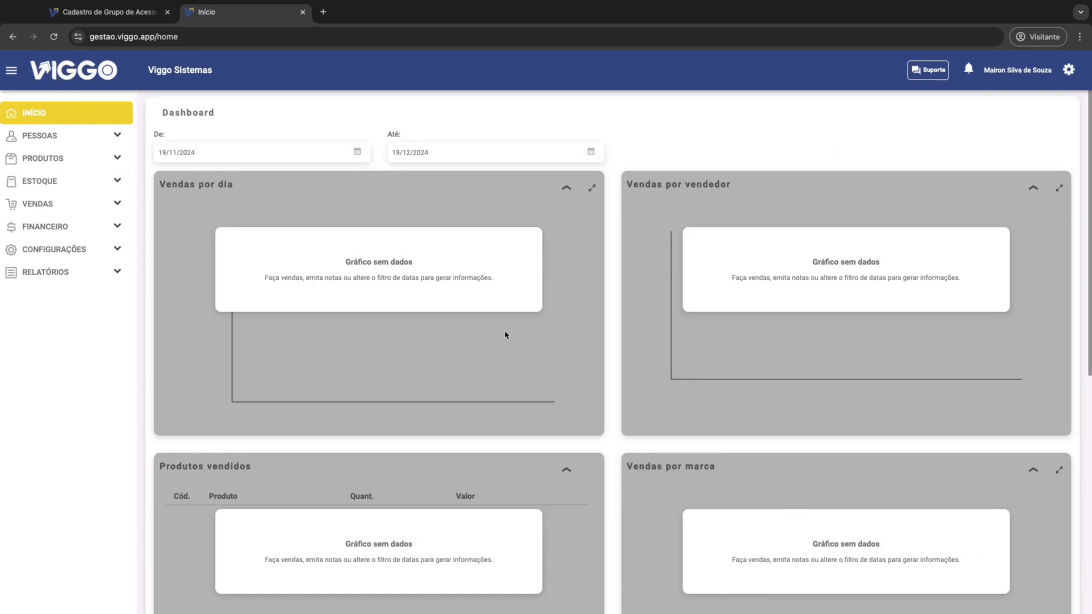
{"action": "left_click", "coordinate": [108, 12]}
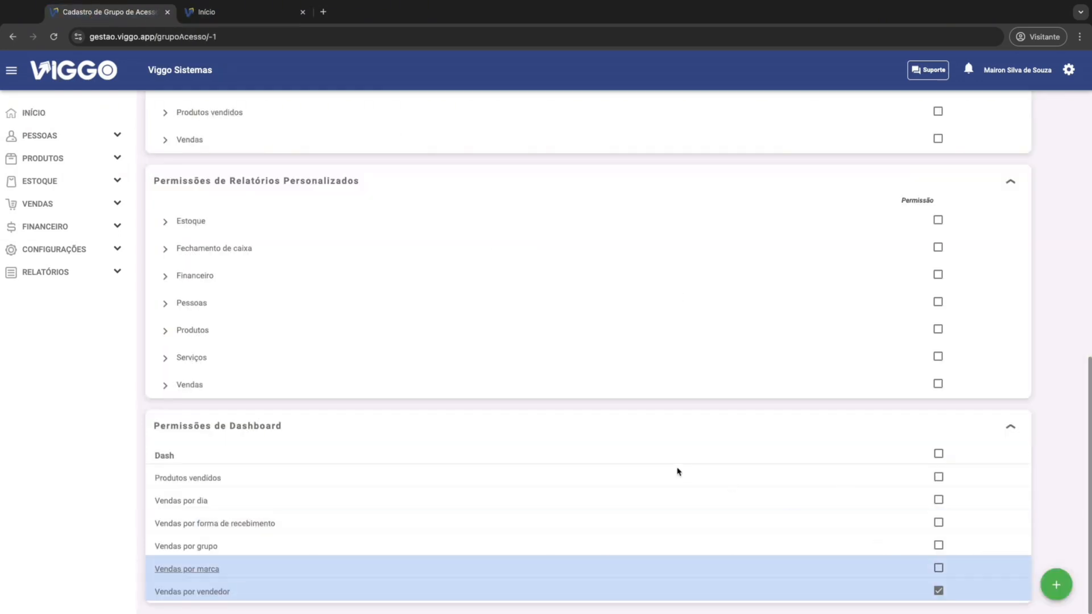
{"action": "scroll", "coordinate": [541, 395], "scroll_direction": "up", "scroll_amount": 7}
{"action": "scroll", "coordinate": [252, 260], "scroll_direction": "up", "scroll_amount": 5}
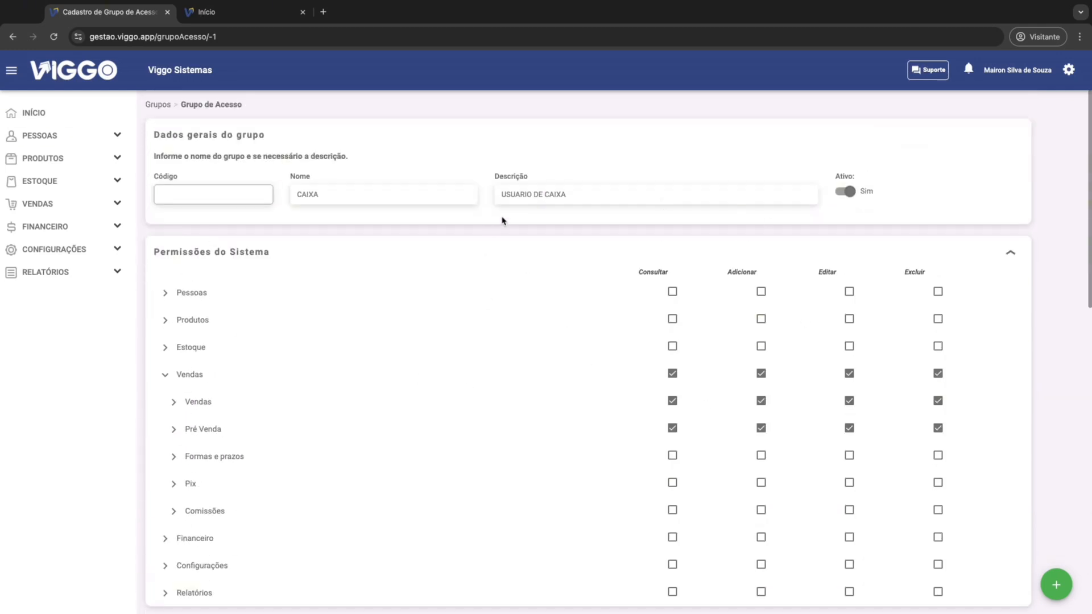
{"action": "left_click", "coordinate": [1056, 585]}
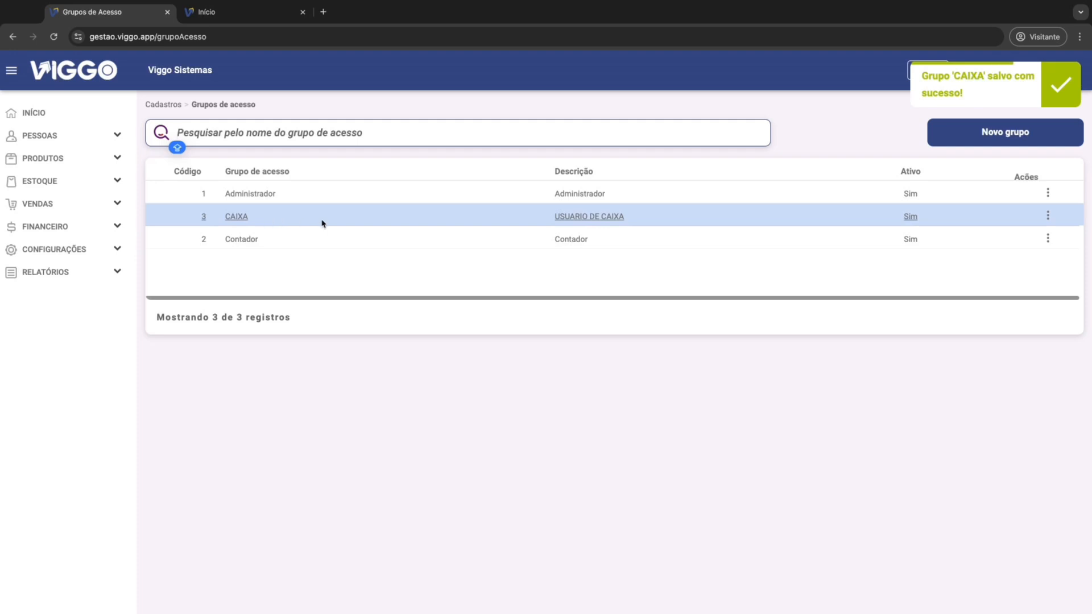
Step: Start a new user record with the name USUARIO1 and fill in the contact e-mail
{"action": "left_click", "coordinate": [79, 137]}
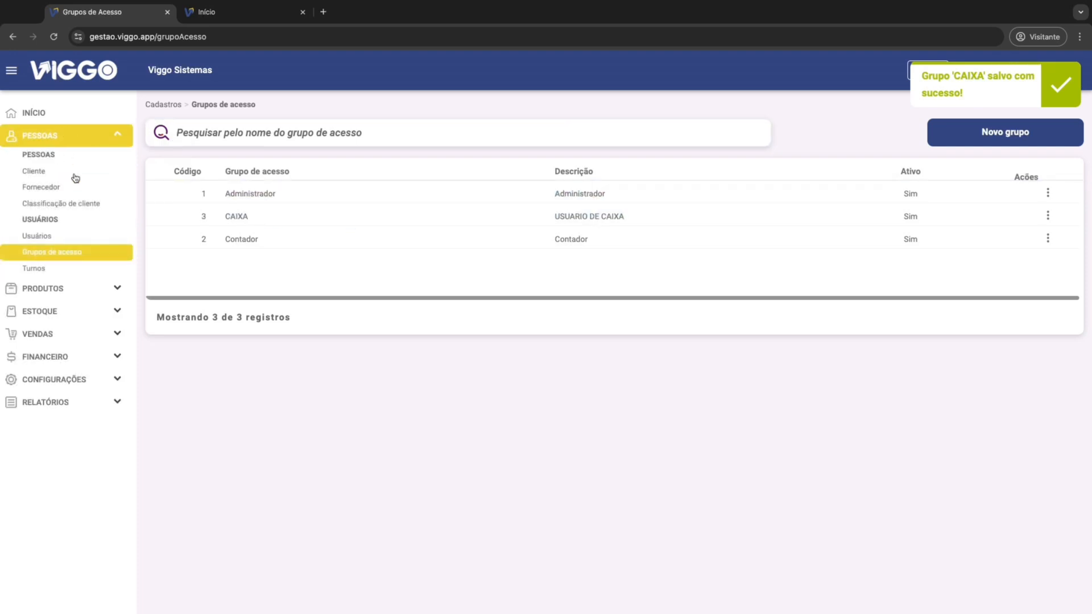
{"action": "left_click", "coordinate": [44, 238]}
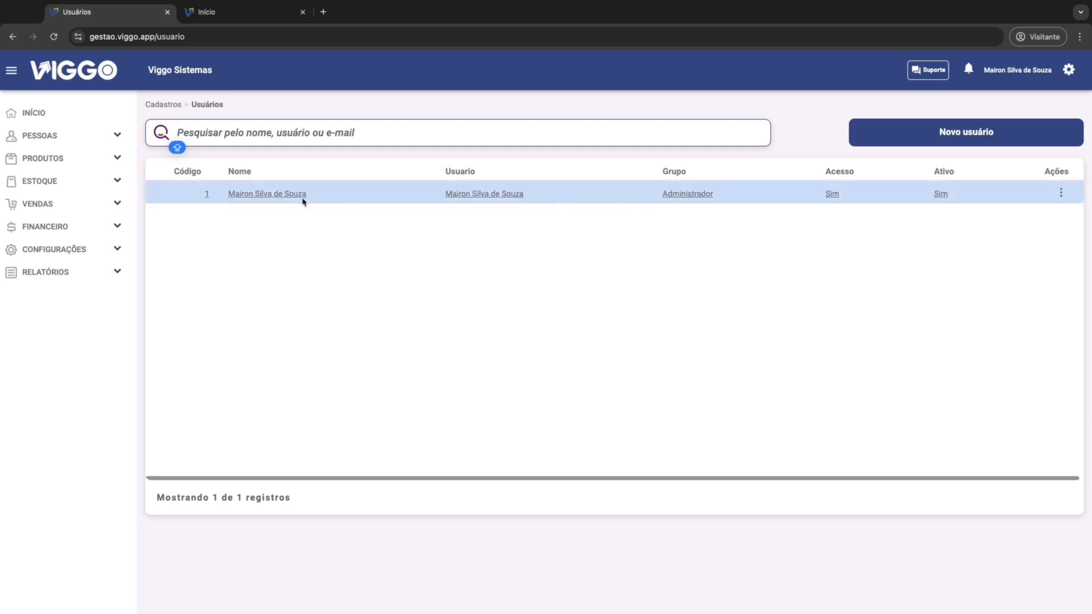
{"action": "left_click", "coordinate": [923, 139]}
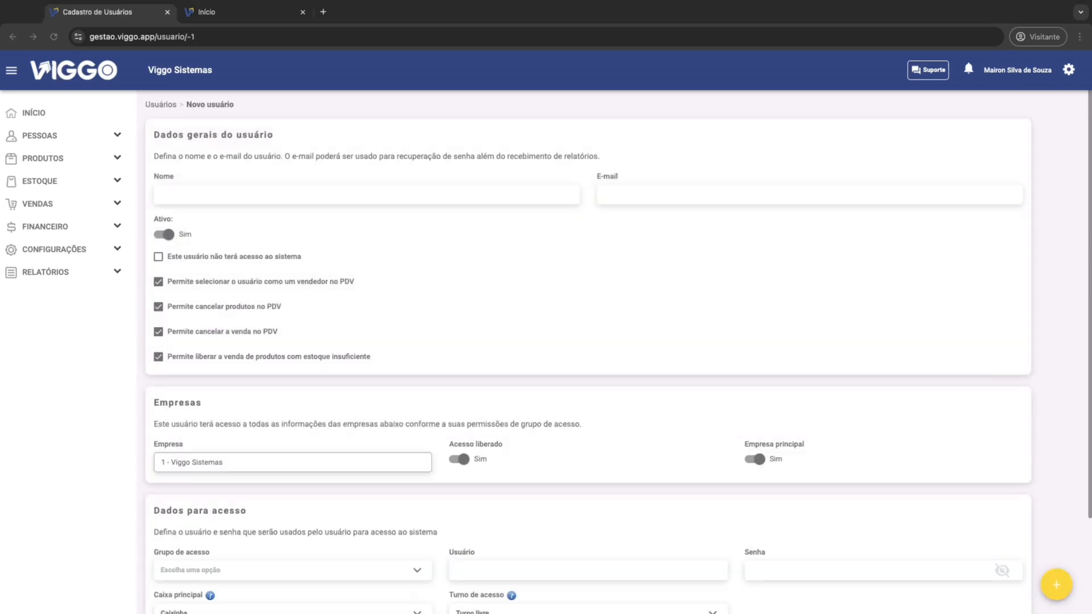
{"action": "left_click", "coordinate": [336, 197]}
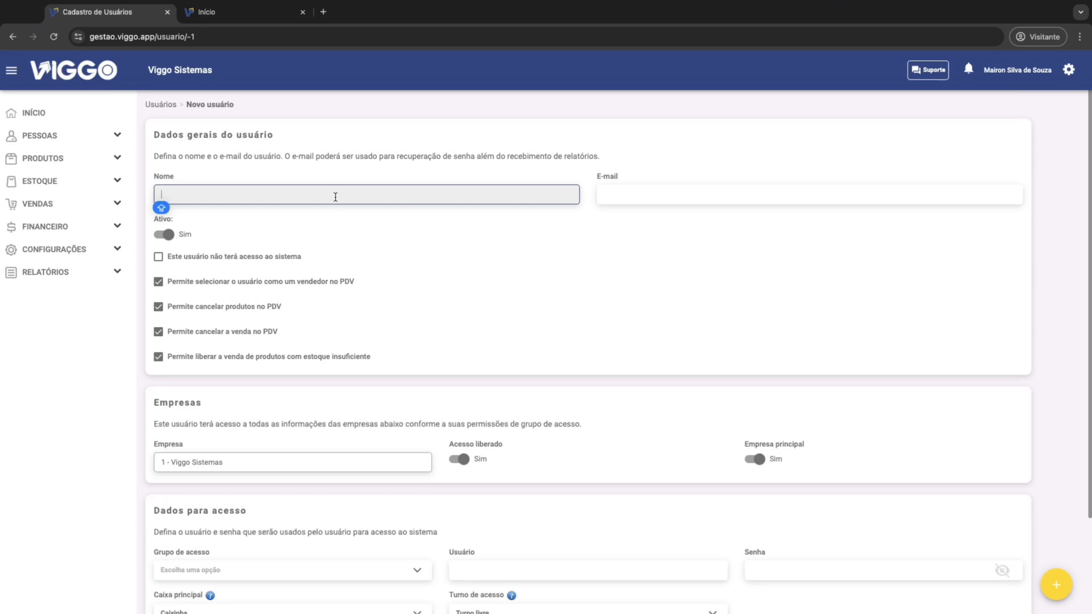
{"action": "type", "text": "USUARIO1"}
{"action": "key", "text": "Tab"}
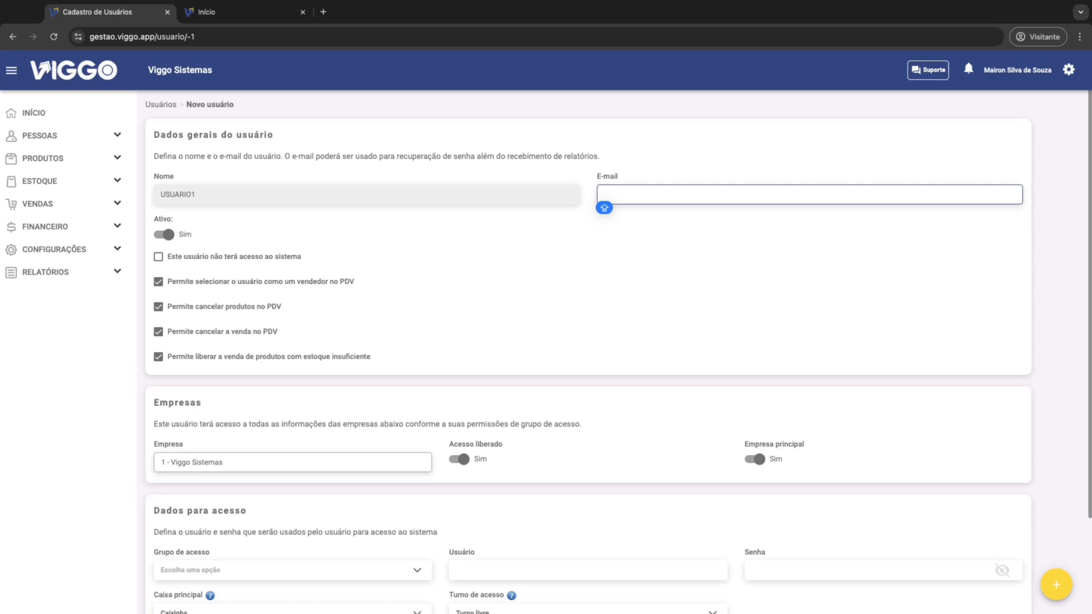
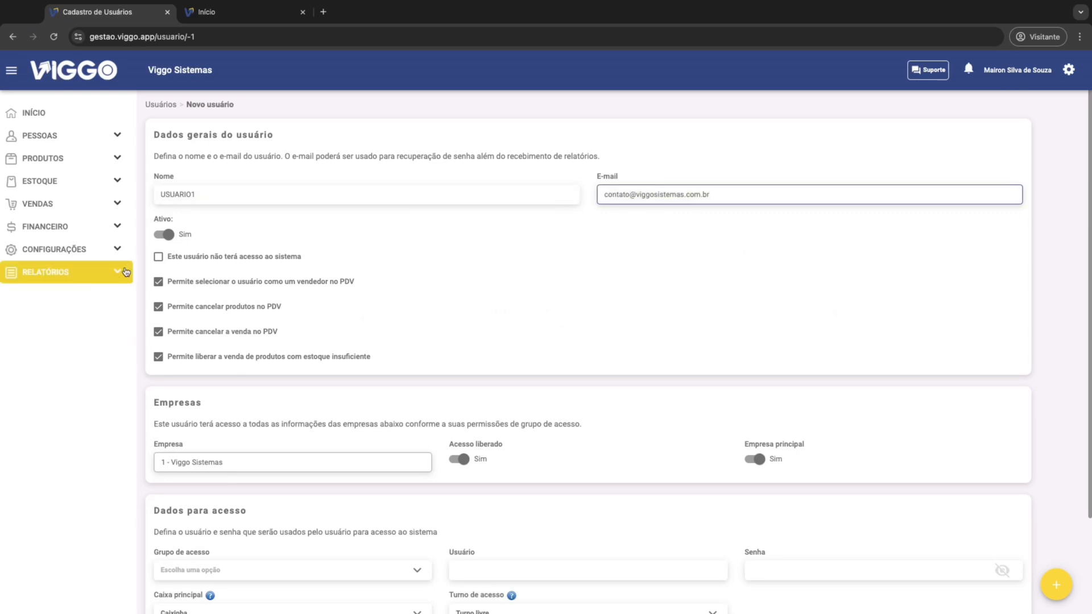
Step: Try switching the user's Ativo, no-system-access, PDV seller and Acesso liberado options, returning each to its original setting
{"action": "left_click", "coordinate": [169, 237]}
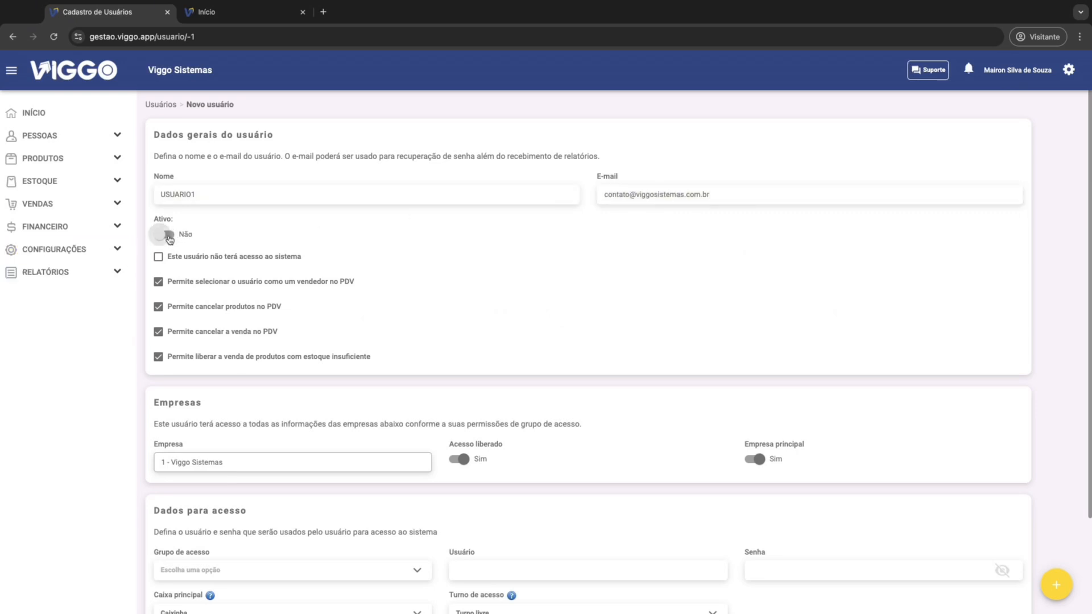
{"action": "left_click", "coordinate": [170, 238]}
{"action": "left_click", "coordinate": [163, 260]}
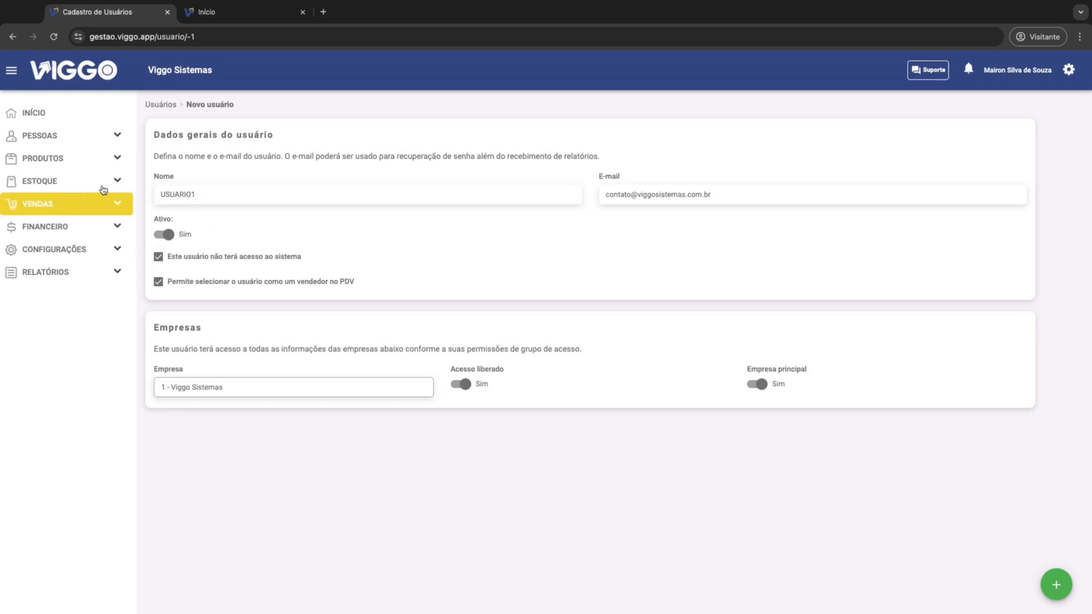
{"action": "left_click", "coordinate": [159, 257]}
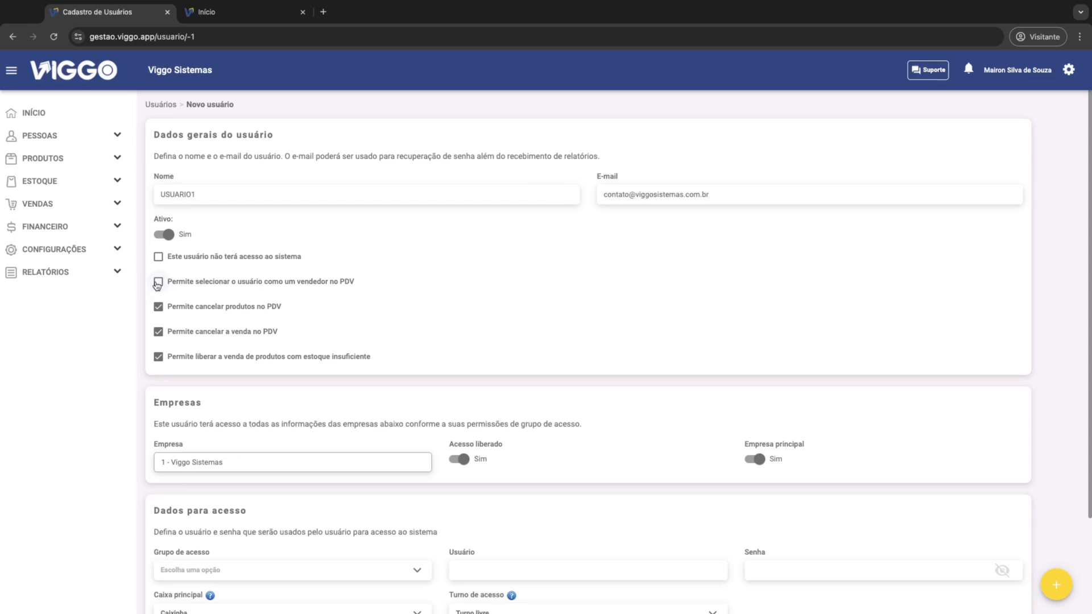
{"action": "left_click", "coordinate": [157, 283]}
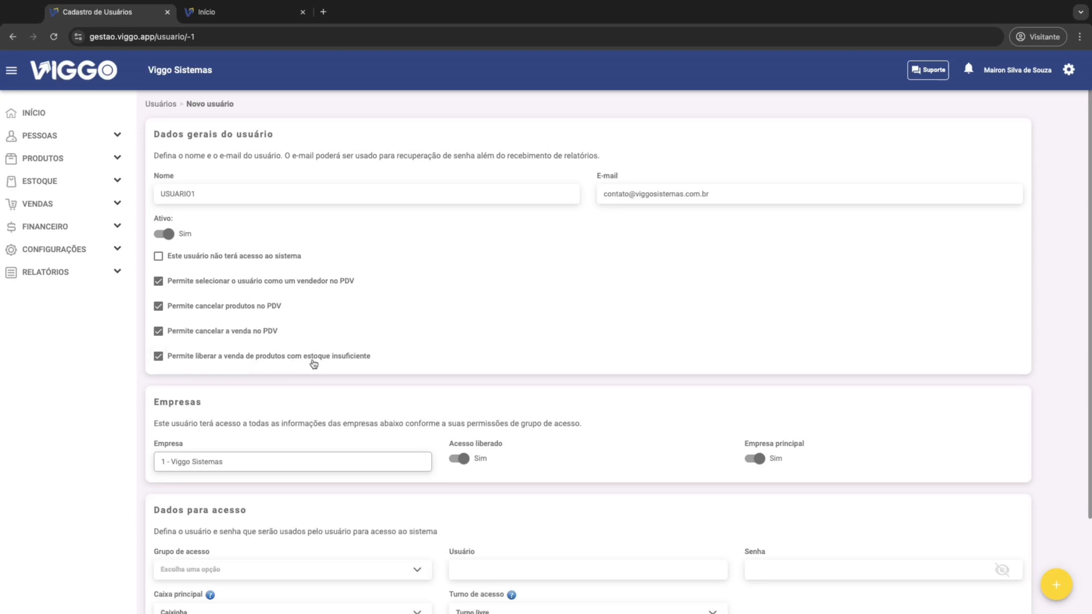
{"action": "scroll", "coordinate": [331, 406], "scroll_direction": "down", "scroll_amount": 1}
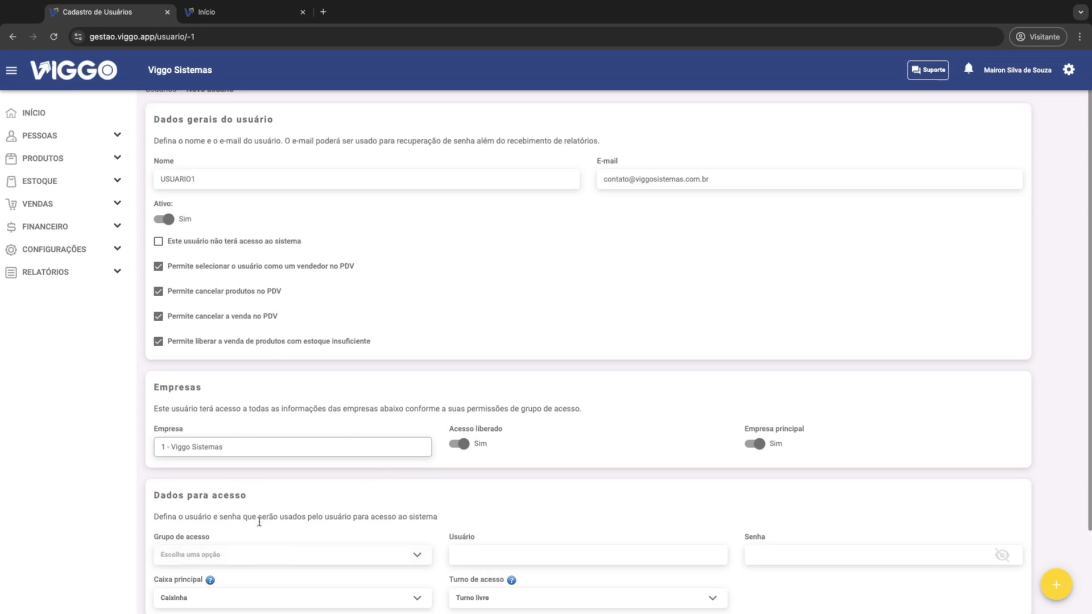
{"action": "left_click", "coordinate": [460, 446]}
{"action": "left_click", "coordinate": [461, 448]}
Step: Assign the new user to the CAIXA access group and set the login username to contato
{"action": "scroll", "coordinate": [638, 451], "scroll_direction": "down", "scroll_amount": 2}
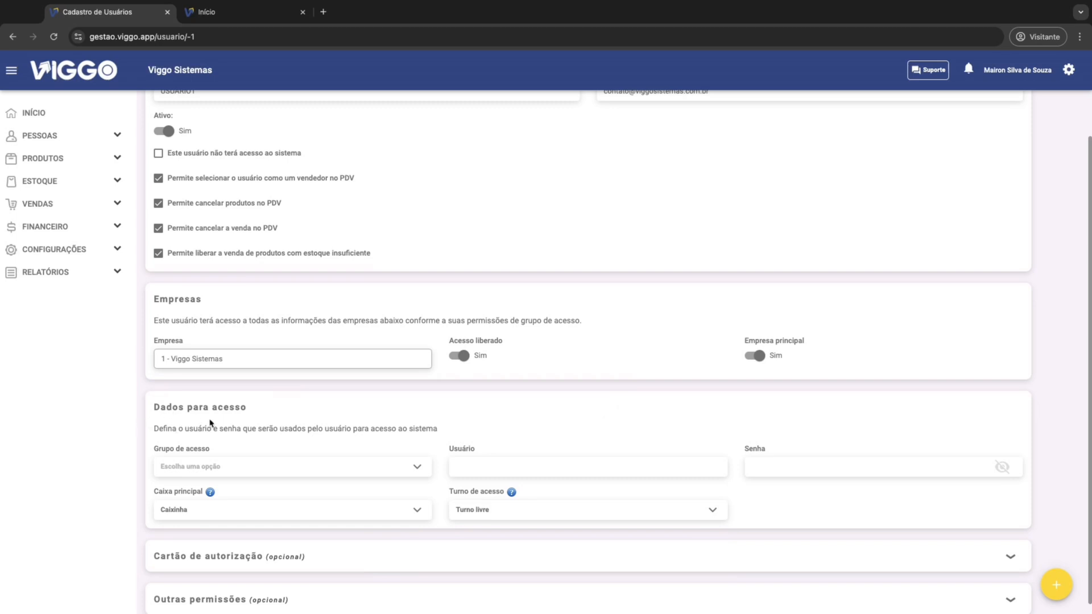
{"action": "left_click", "coordinate": [258, 471]}
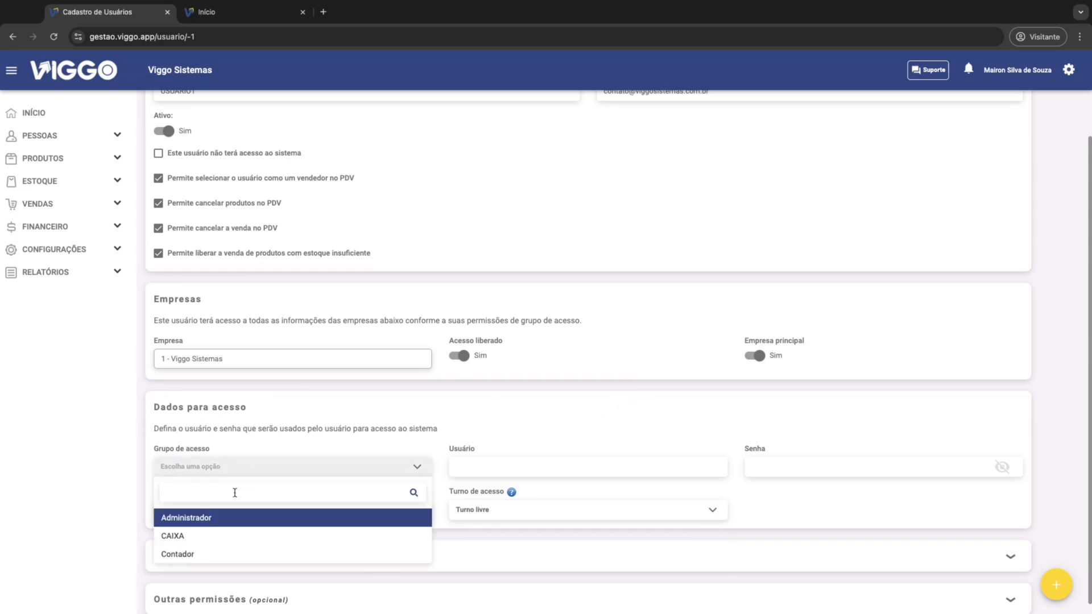
{"action": "left_click", "coordinate": [171, 538]}
{"action": "left_click", "coordinate": [520, 467]}
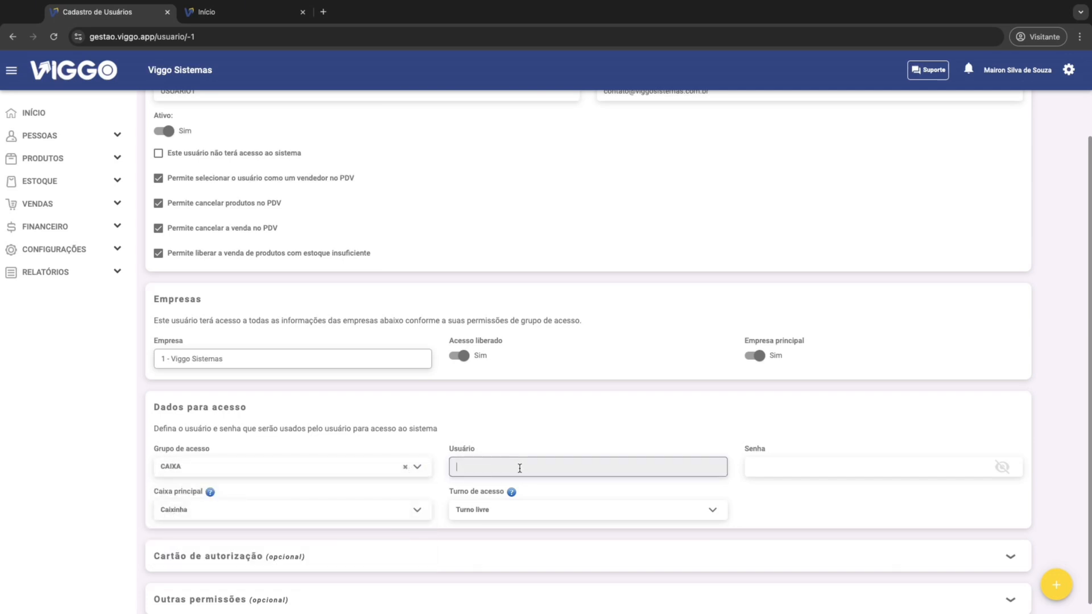
{"action": "scroll", "coordinate": [519, 468], "scroll_direction": "up", "scroll_amount": 2}
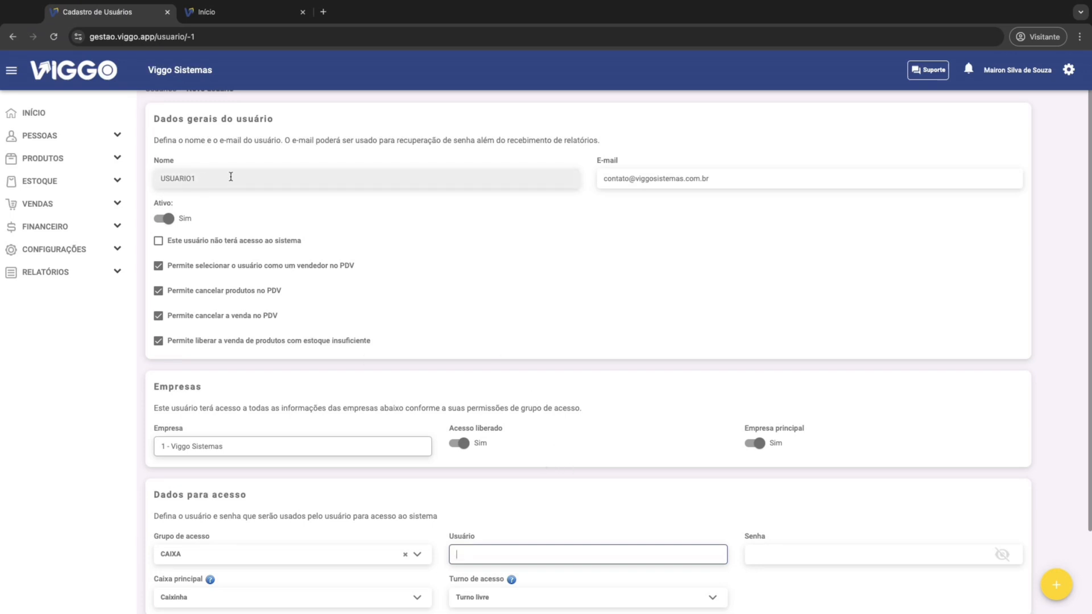
{"action": "scroll", "coordinate": [527, 478], "scroll_direction": "down", "scroll_amount": 1}
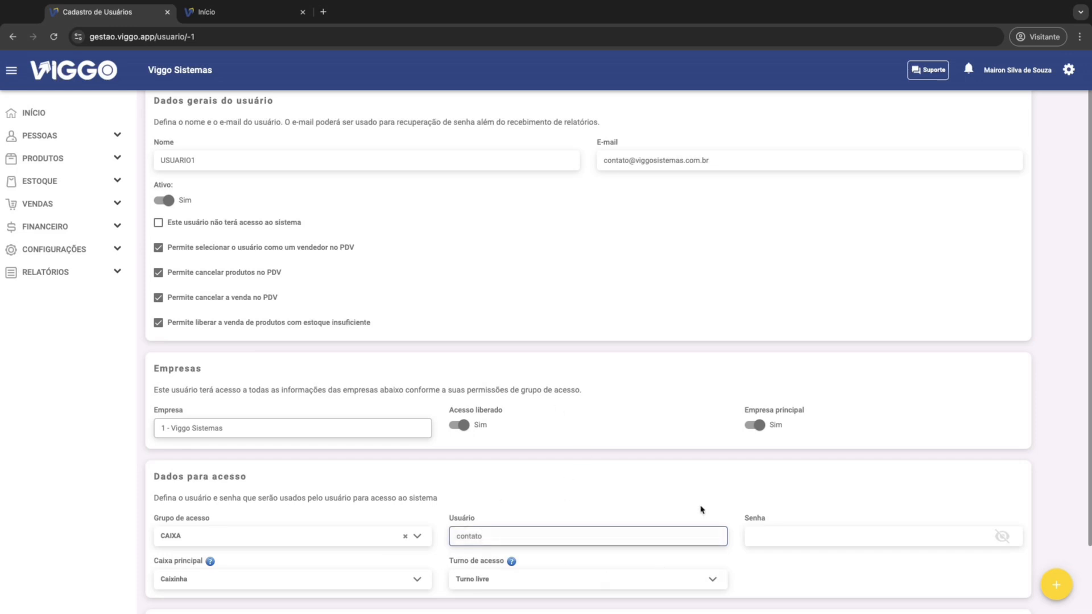
Step: Enter the login password in the new user's Senha field and make it visible
{"action": "left_click", "coordinate": [769, 536]}
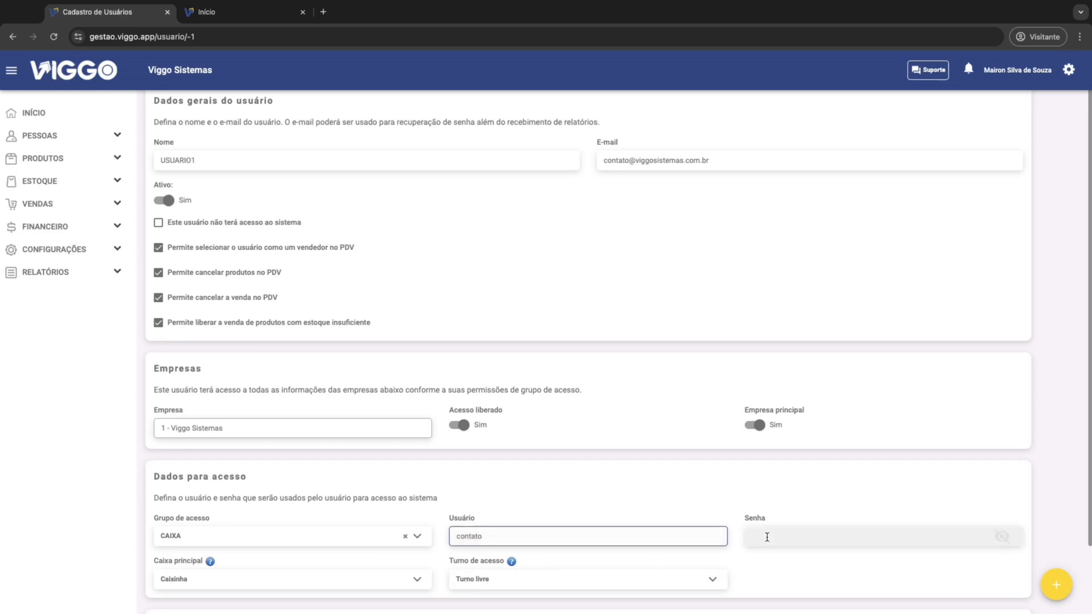
{"action": "type", "text": "•••"}
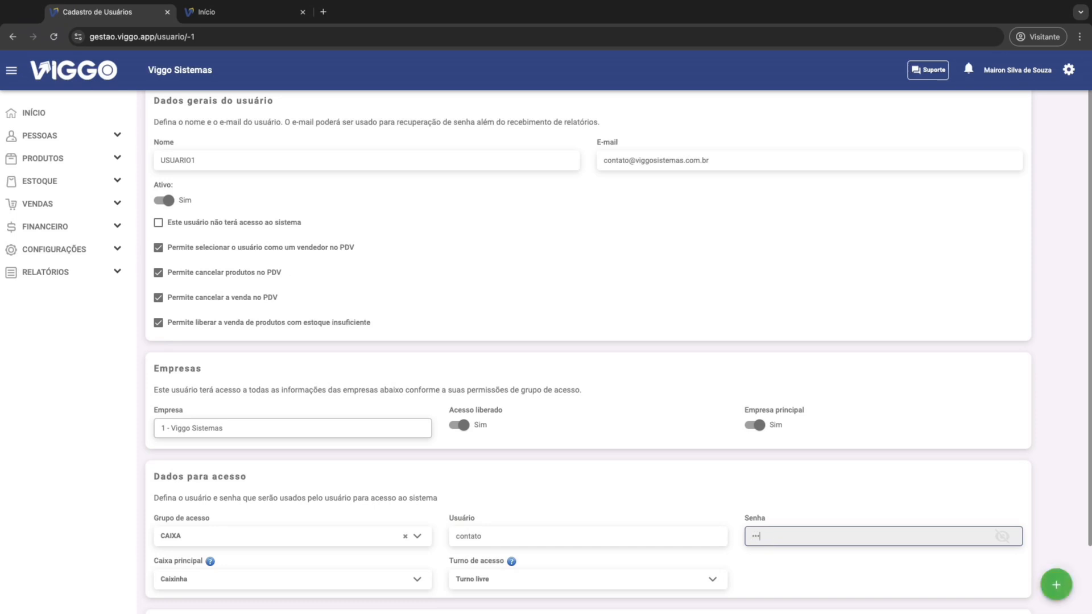
{"action": "type", "text": "4"}
{"action": "left_click", "coordinate": [999, 540]}
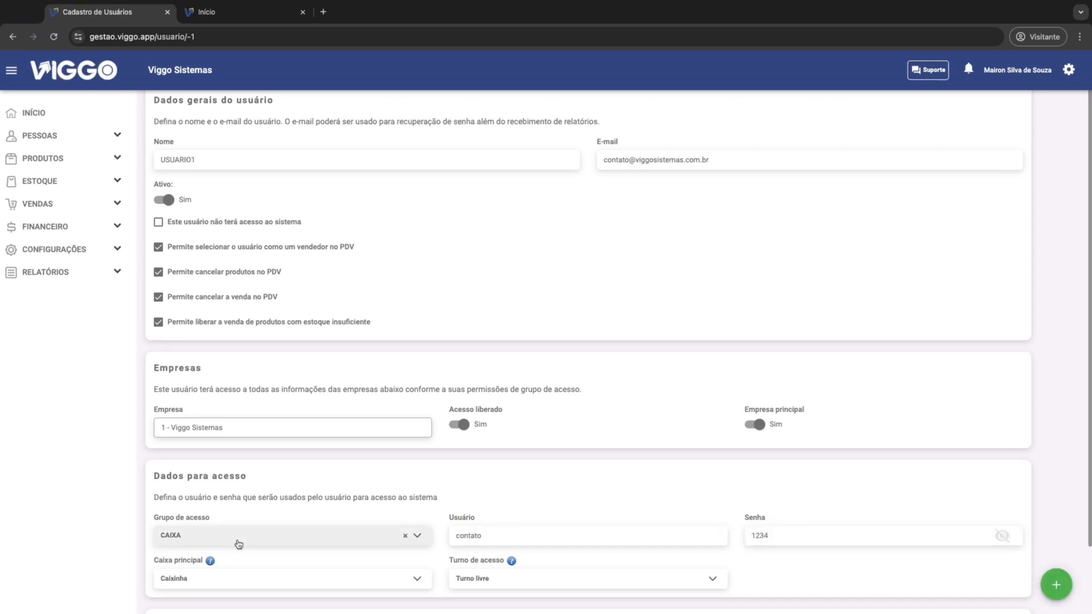
Step: Check which access shifts are available under Turno de acesso for the new user
{"action": "scroll", "coordinate": [239, 544], "scroll_direction": "down", "scroll_amount": 1}
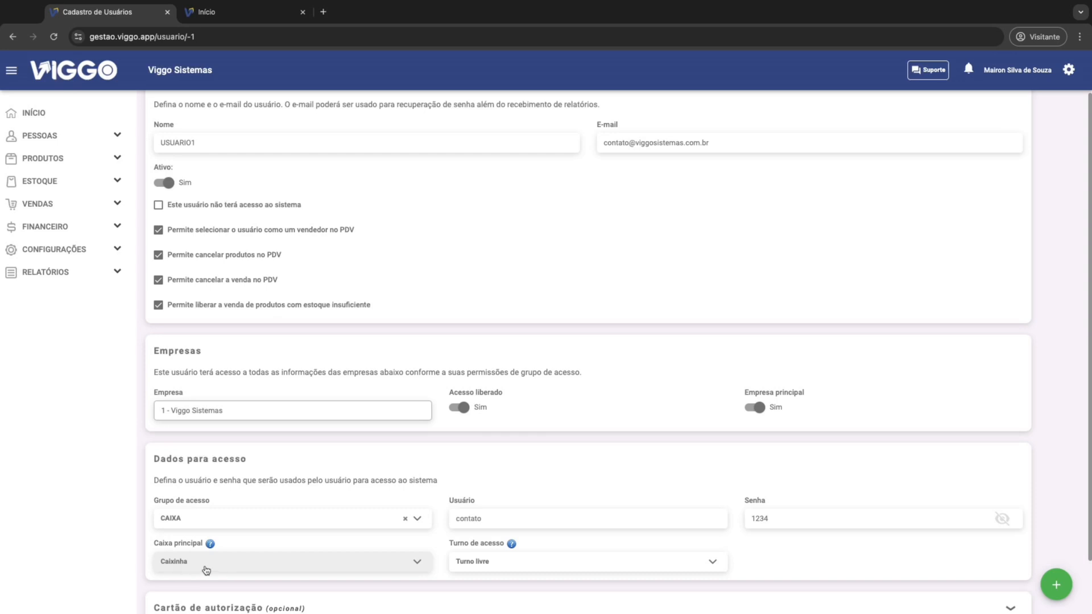
{"action": "left_click", "coordinate": [526, 563]}
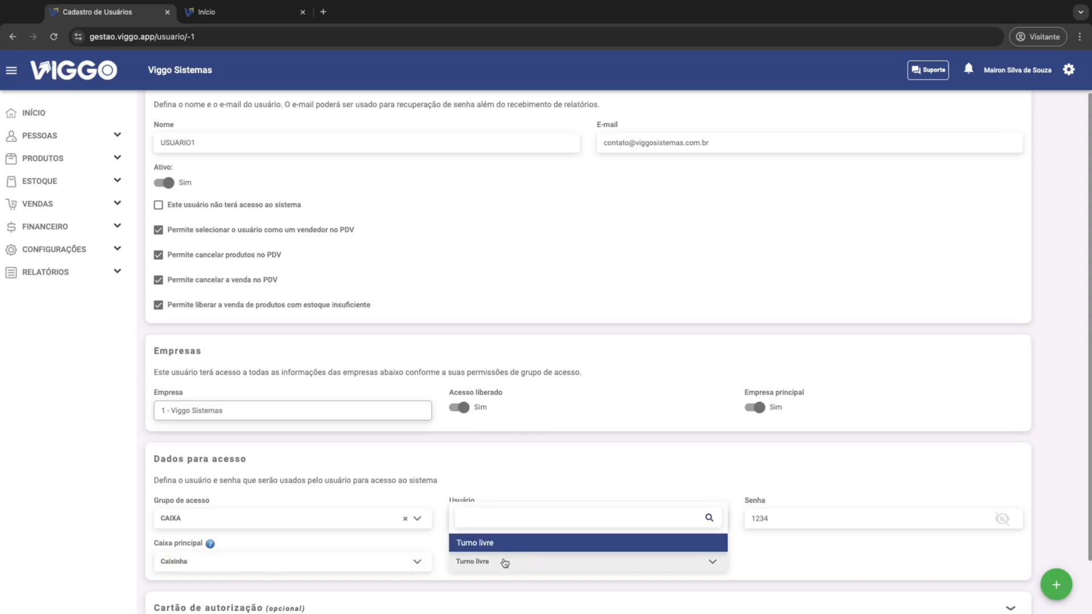
{"action": "left_click", "coordinate": [496, 567]}
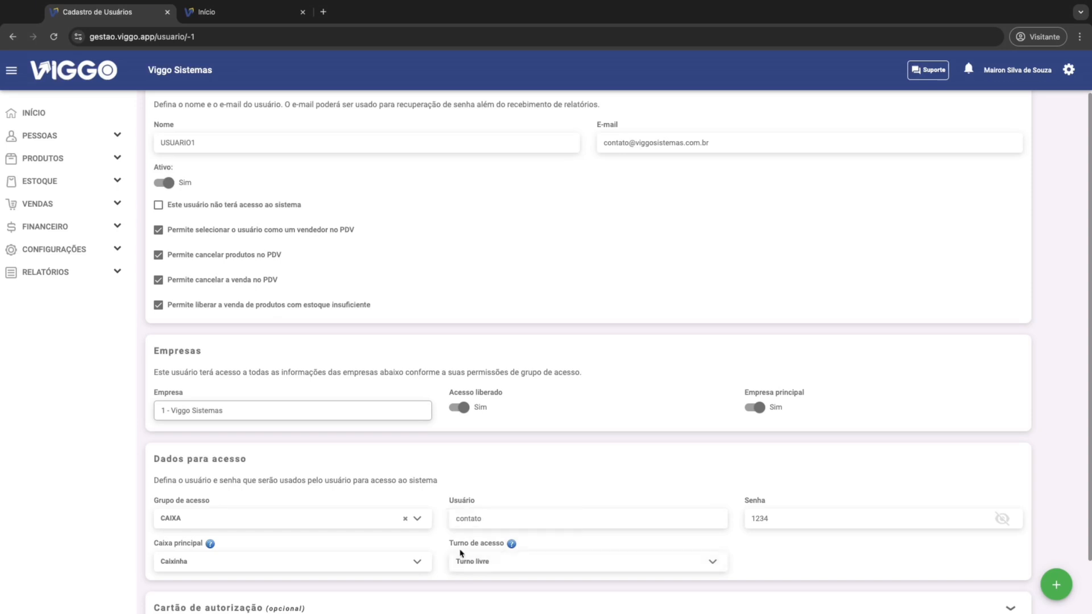
Step: Expand the optional Cartão de autorização section and generate the user's authorization card code automatically
{"action": "scroll", "coordinate": [480, 563], "scroll_direction": "down", "scroll_amount": 1}
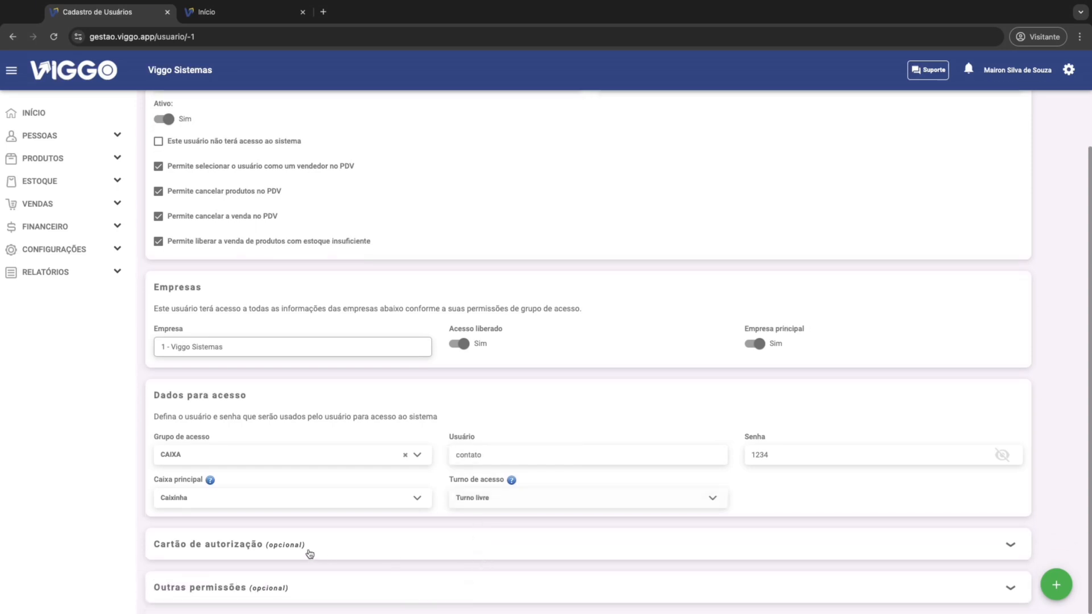
{"action": "left_click", "coordinate": [288, 548]}
{"action": "scroll", "coordinate": [259, 549], "scroll_direction": "down", "scroll_amount": 1}
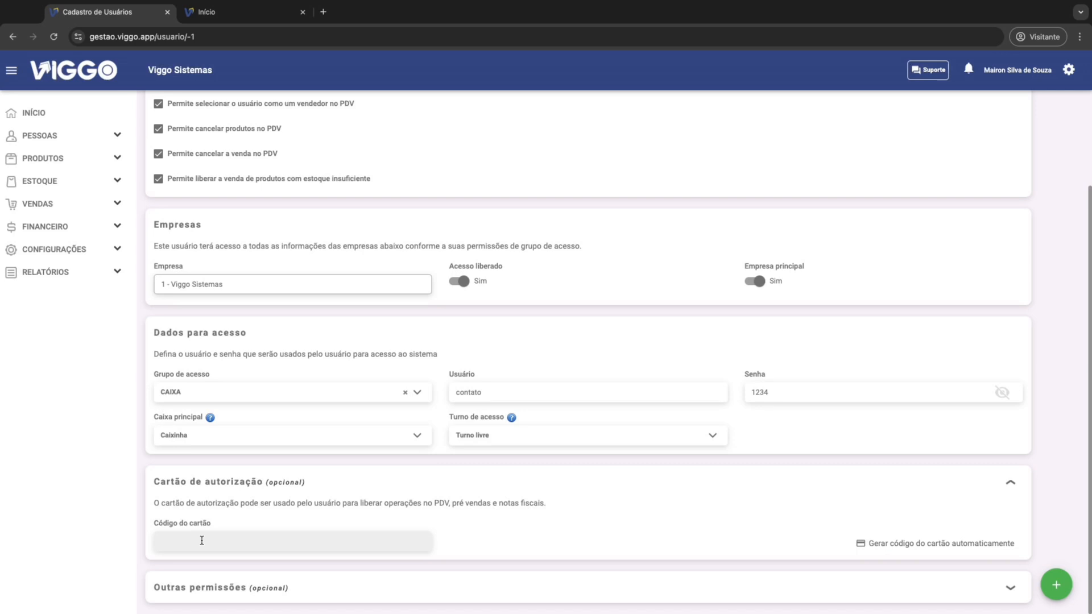
{"action": "left_click", "coordinate": [188, 541]}
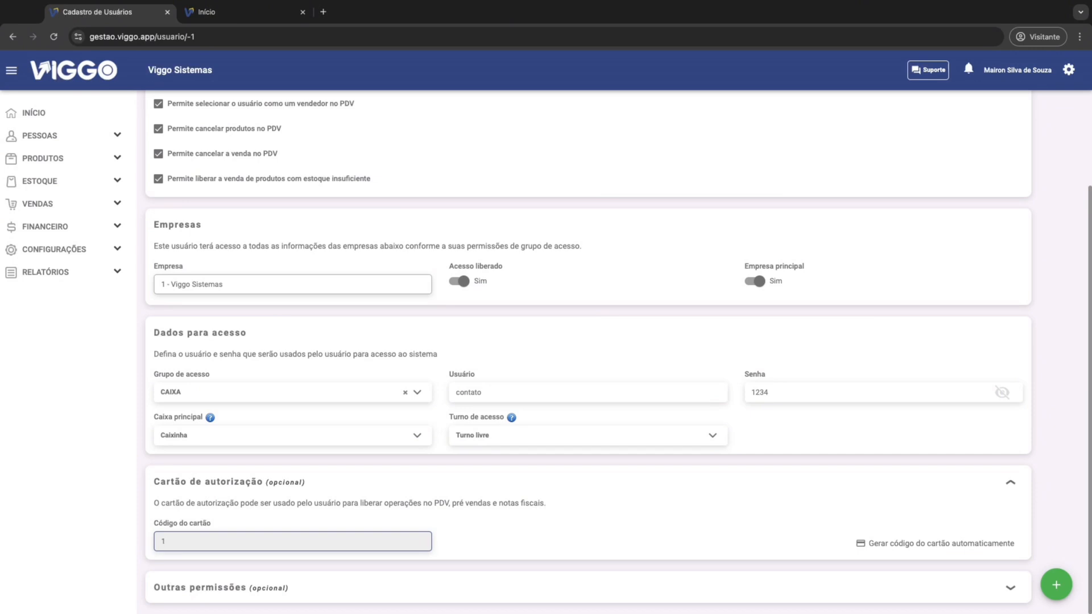
{"action": "left_click", "coordinate": [906, 545]}
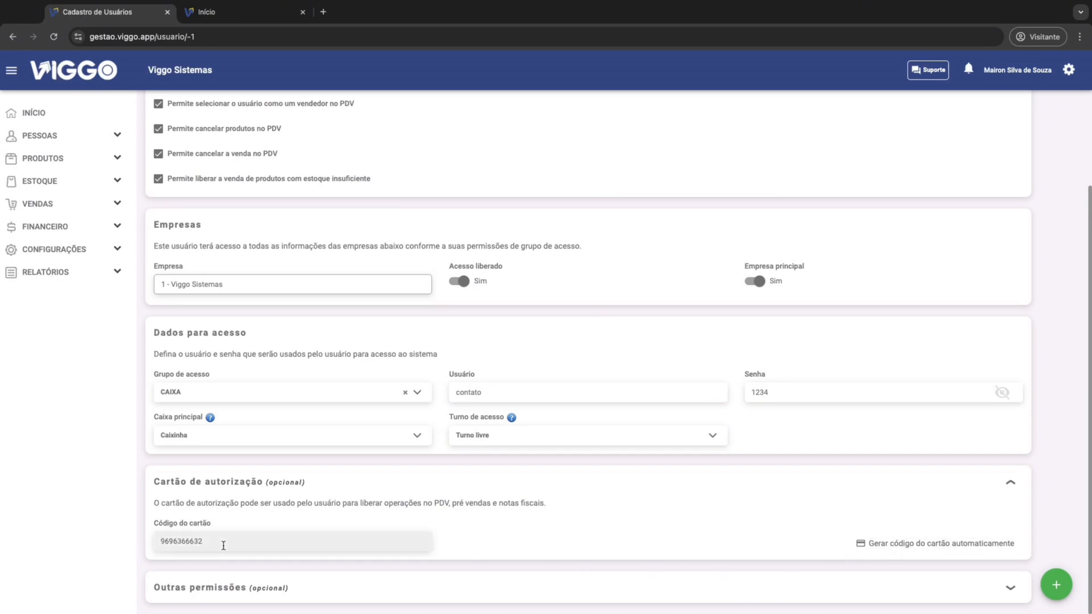
{"action": "left_click_drag", "start_coordinate": [223, 547], "coordinate": [157, 546]}
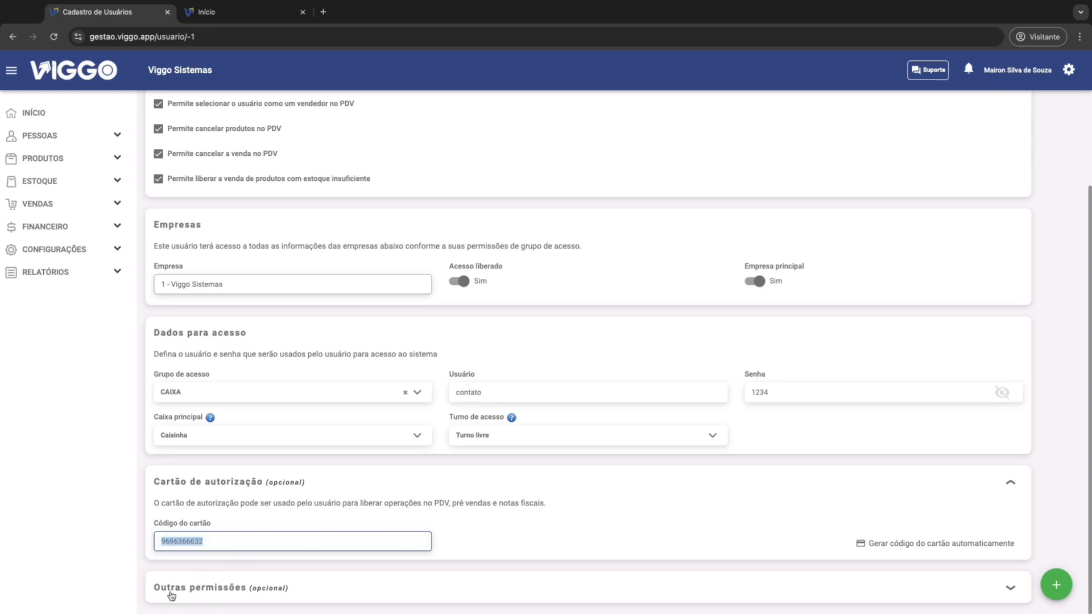
Step: Set the user's Desconto limit to 3% in the optional Outras permissões section and save the user record
{"action": "left_click", "coordinate": [329, 588]}
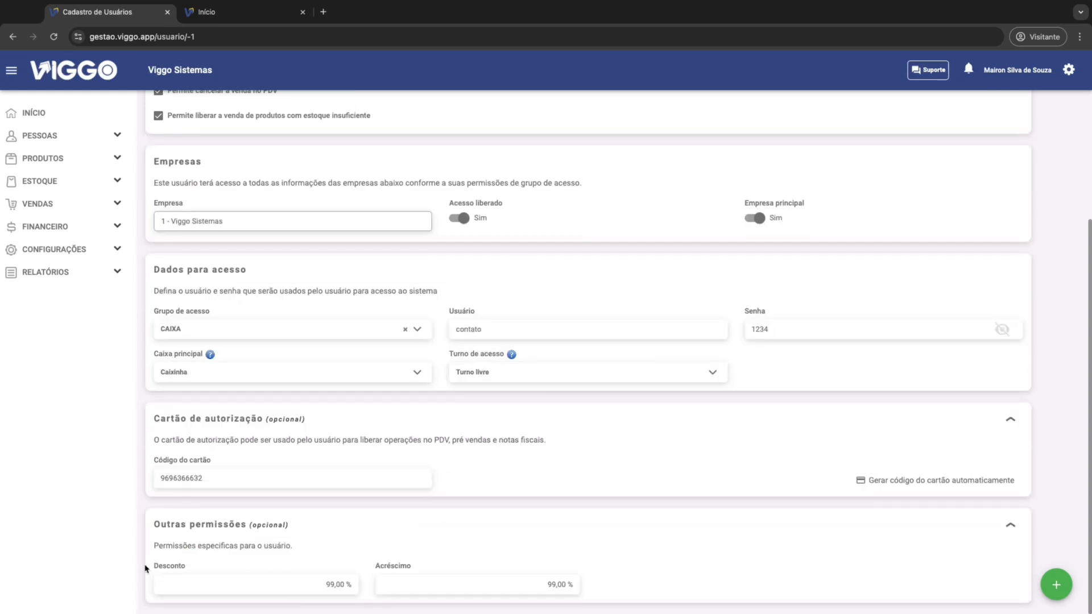
{"action": "left_click", "coordinate": [326, 584]}
{"action": "left_click_drag", "start_coordinate": [261, 587], "coordinate": [348, 600]}
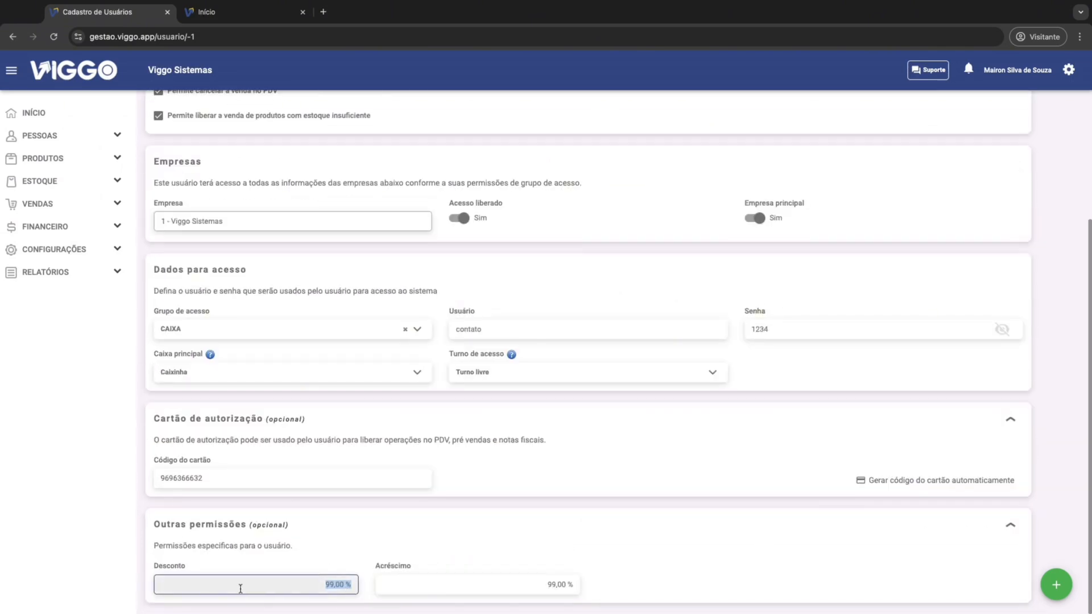
{"action": "type", "text": "3"}
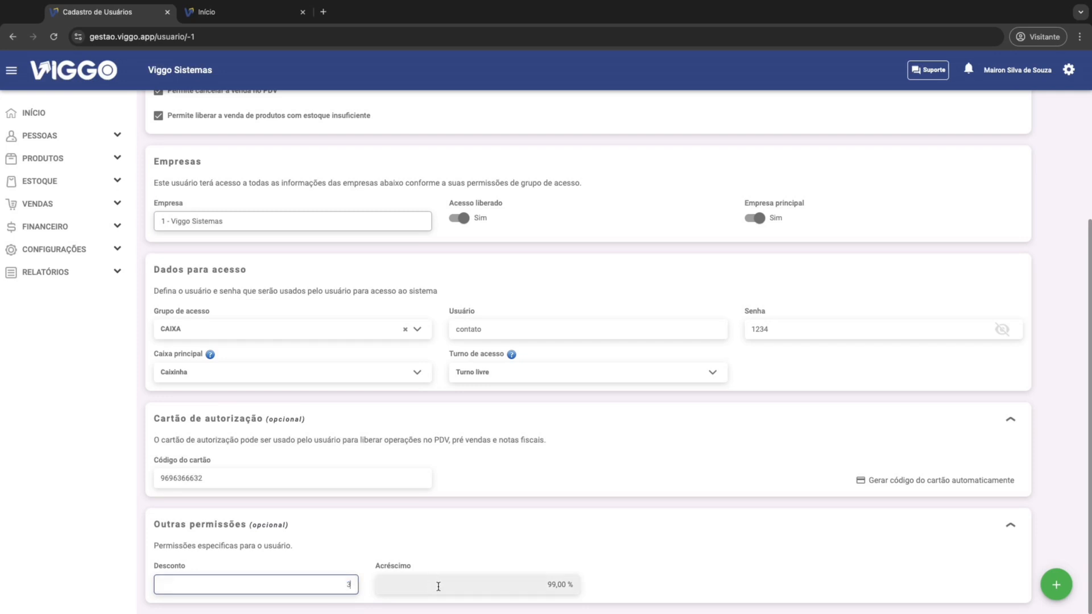
{"action": "left_click", "coordinate": [496, 575]}
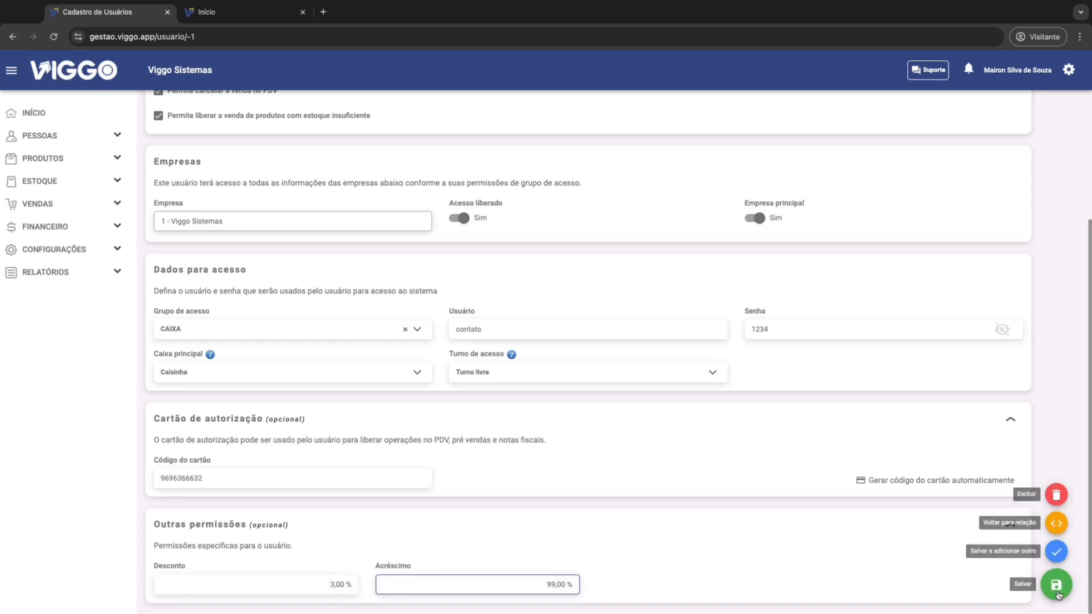
{"action": "left_click", "coordinate": [1059, 596]}
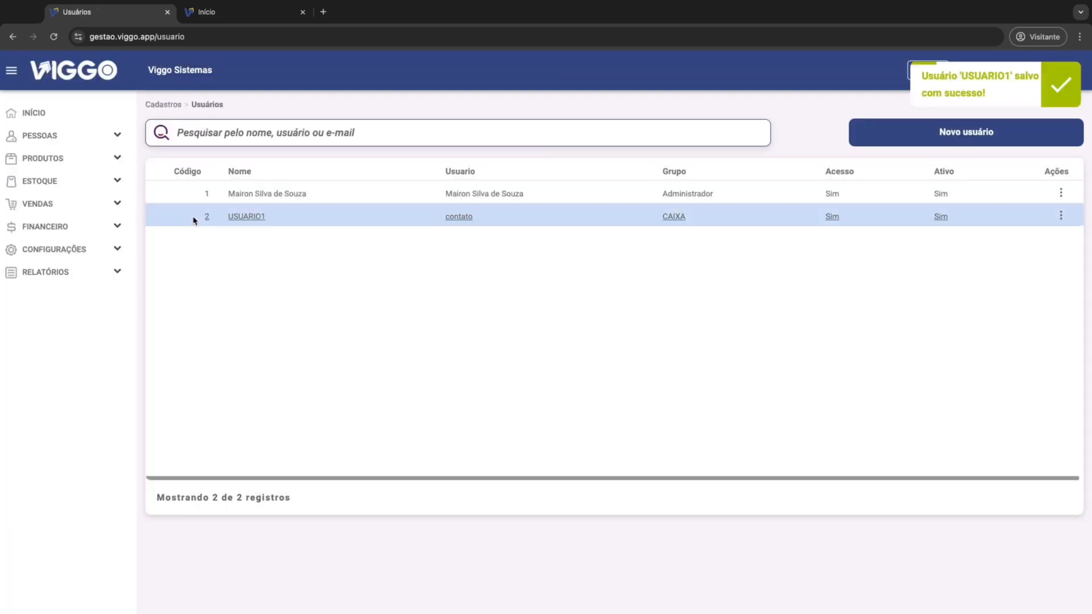